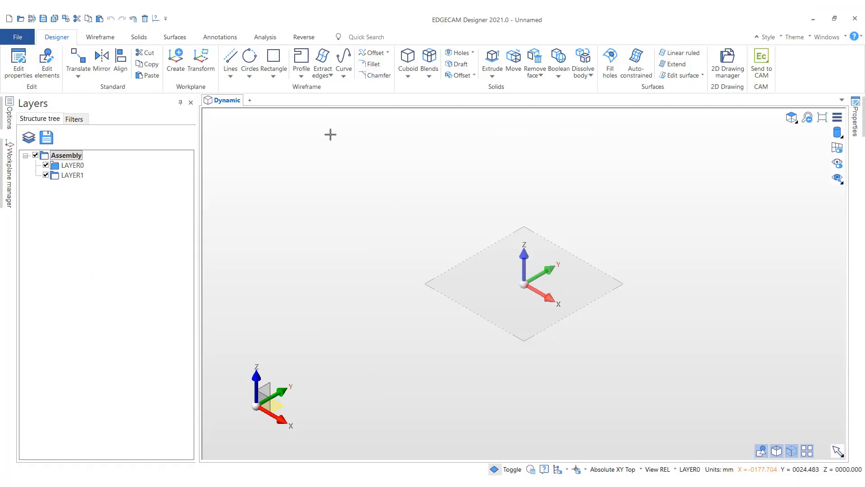
In the new empty document, open the profile creation options list.
left_click(299, 60)
Create a module 5.0, 17-tooth gear profile at the origin.
left_click(316, 109)
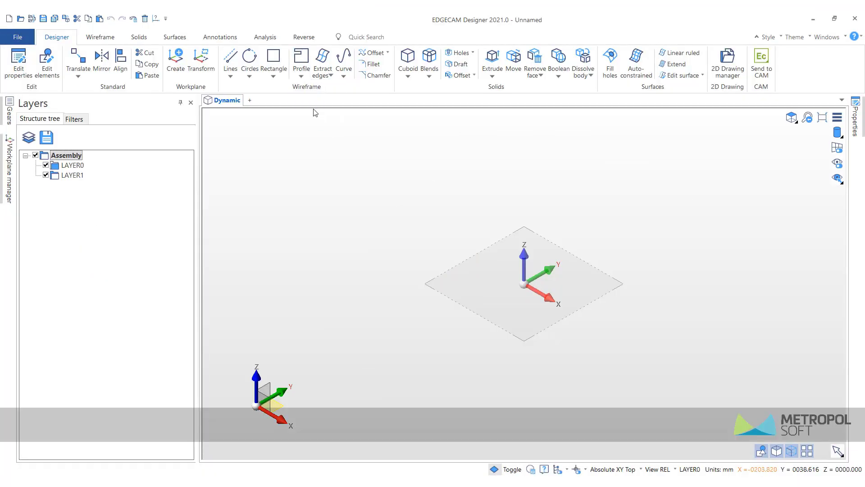
left_click(195, 181)
left_click(135, 329)
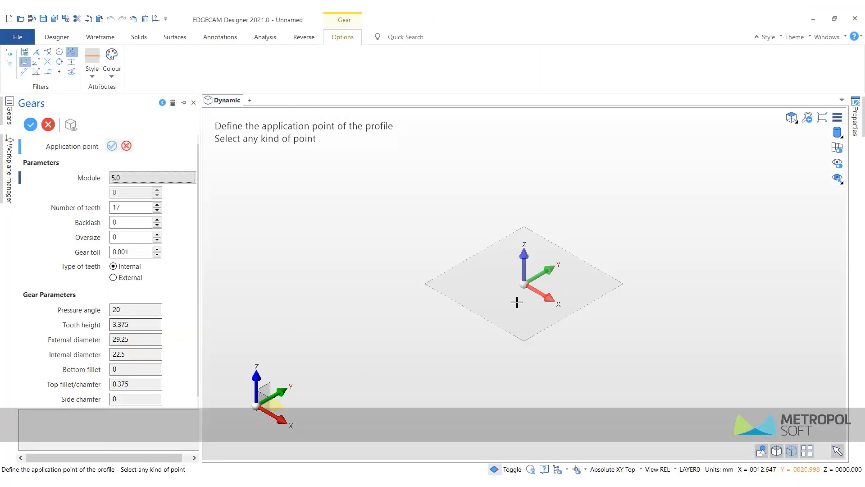
left_click(523, 287)
left_click(523, 286)
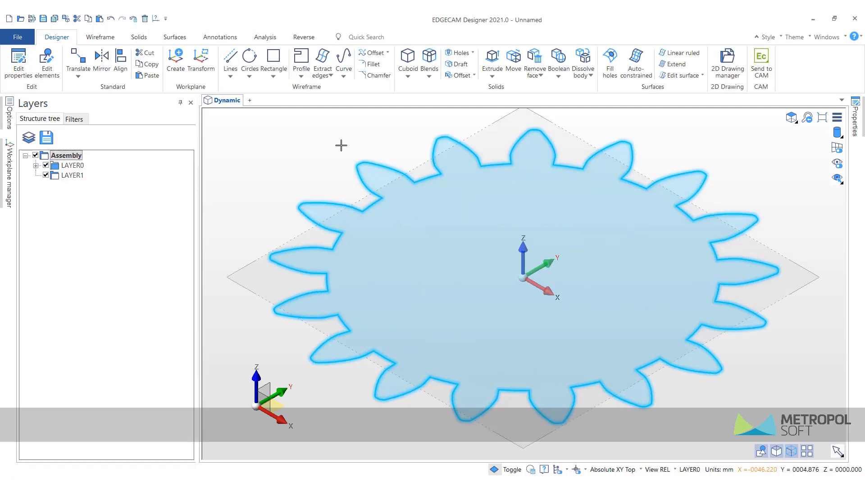
Draw a vertical line upward from the origin.
left_click(523, 277)
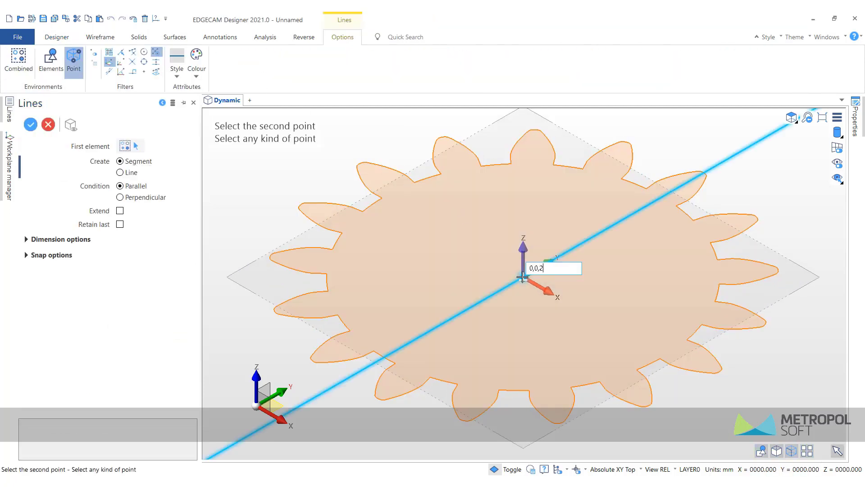
key("Return")
key("Escape")
Sweep the gear profile along the line, rotating 10° around the drive, and view isometrically.
left_click(181, 39)
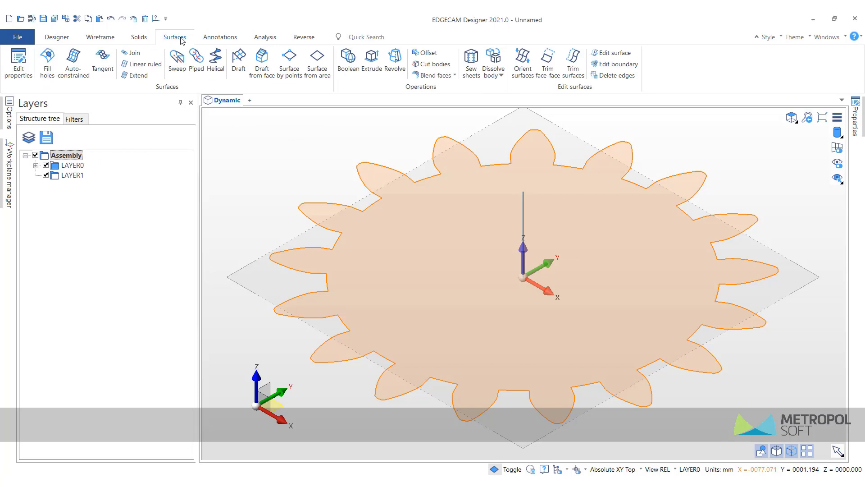
left_click(175, 63)
left_click(521, 215)
left_click(494, 164)
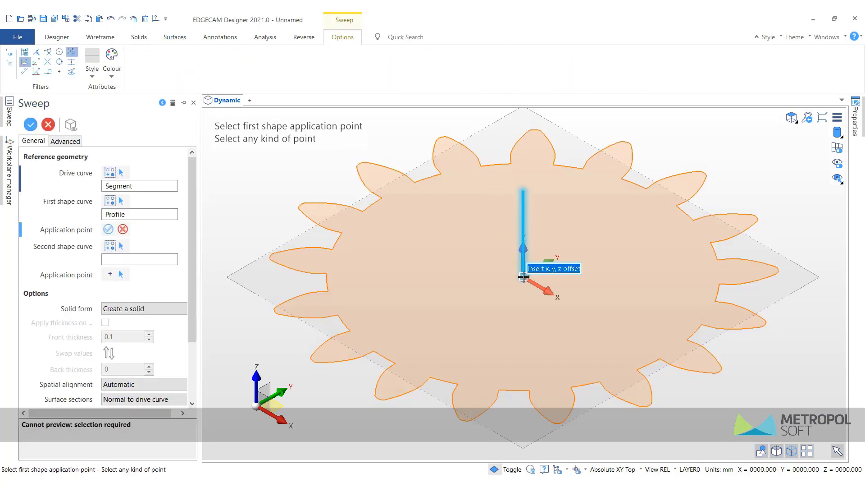
left_click(523, 277)
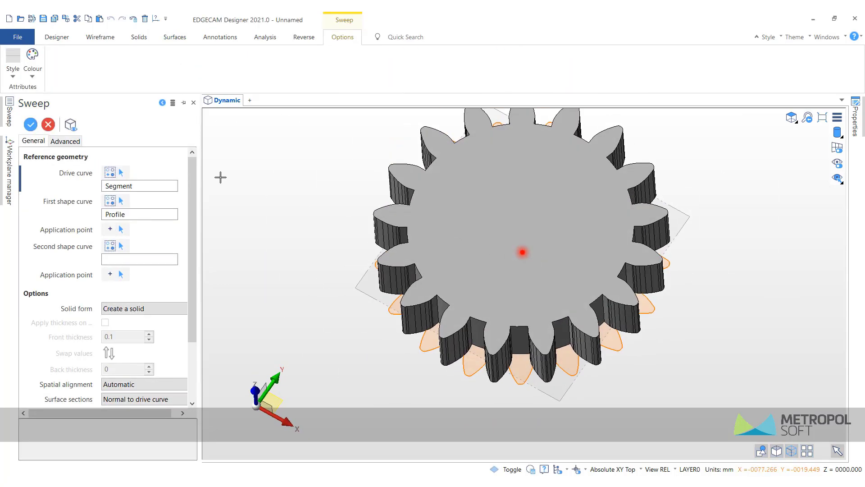
left_click(65, 141)
left_click(105, 219)
left_click(94, 247)
type("10")
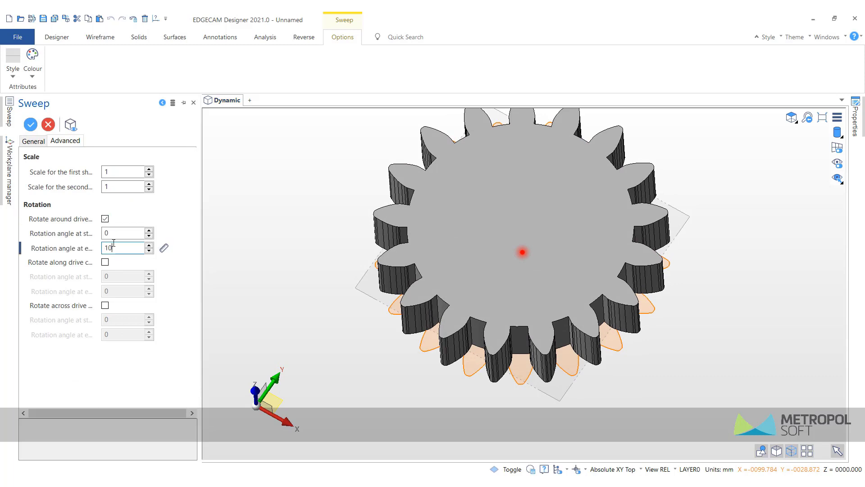
left_click(31, 127)
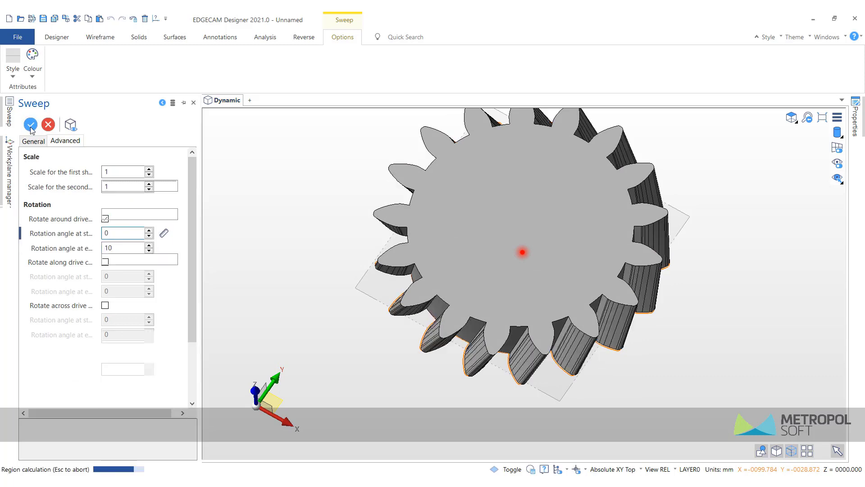
right_click(716, 143)
left_click(791, 223)
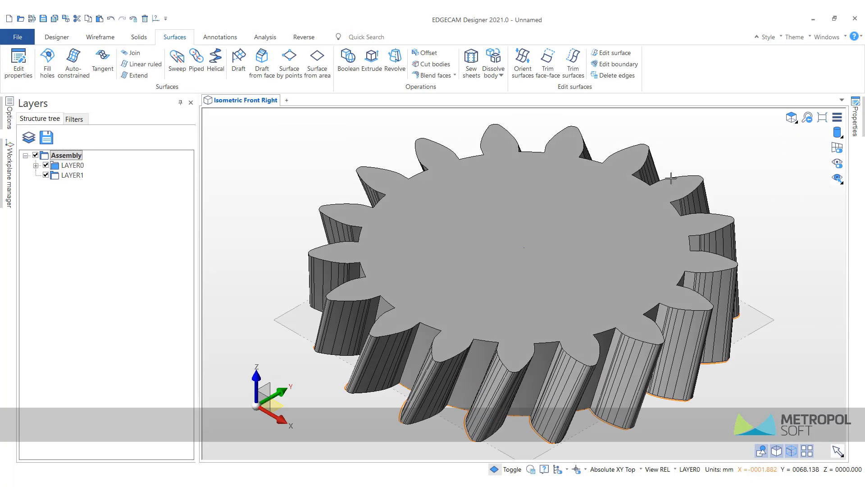
Create a 97.5 mm-diameter cylinder on the gear centre, matching the 20 mm gear height.
left_click(57, 37)
left_click(424, 58)
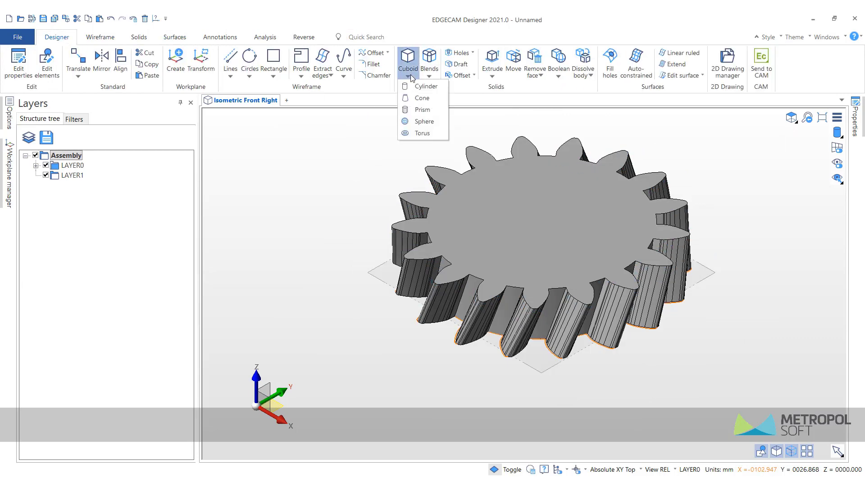
left_click(421, 87)
left_click(532, 206)
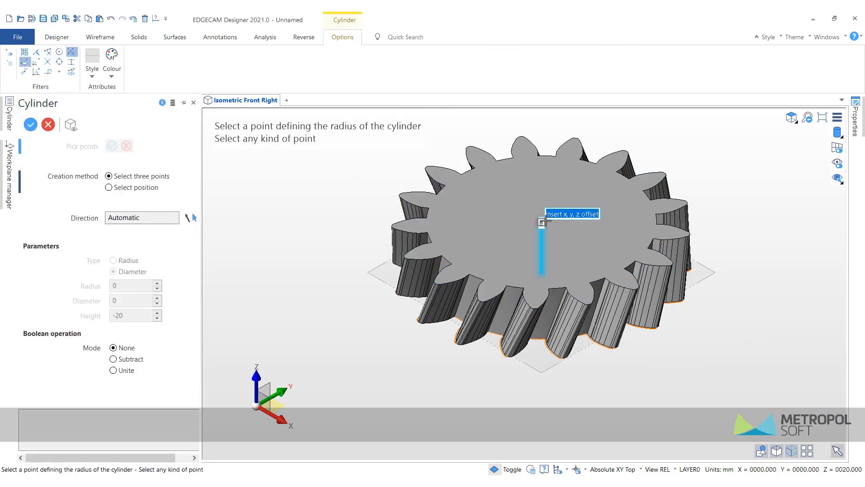
scroll(419, 243, "up", 5)
scroll(418, 243, "up", 3)
left_click(405, 181)
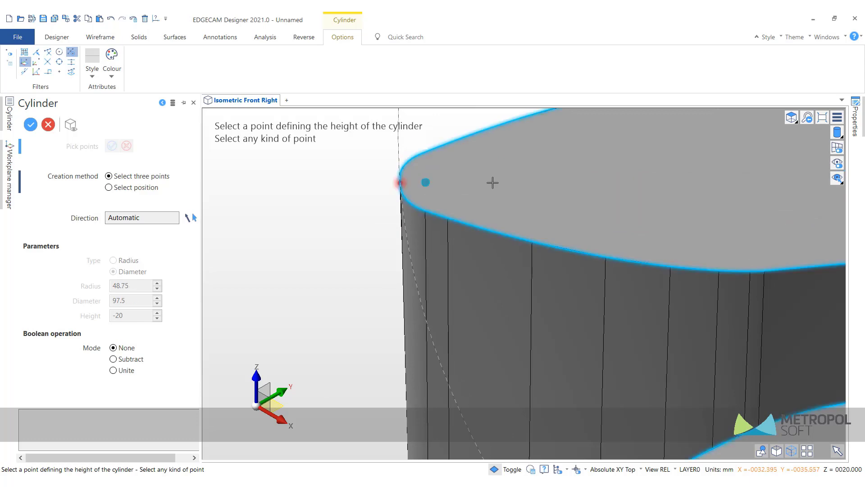
scroll(493, 183, "down", 5)
middle_click_drag(493, 184, 560, 187)
scroll(560, 186, "down", 3)
left_click(517, 149)
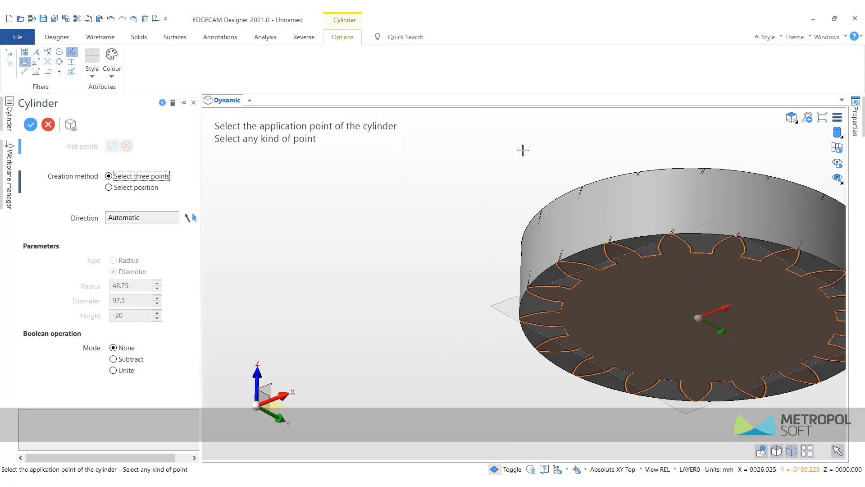
key("Escape")
Hide the gear solid Solid_663 and its wireframe in the LAYER0 tree.
left_click(791, 224)
left_click(36, 165)
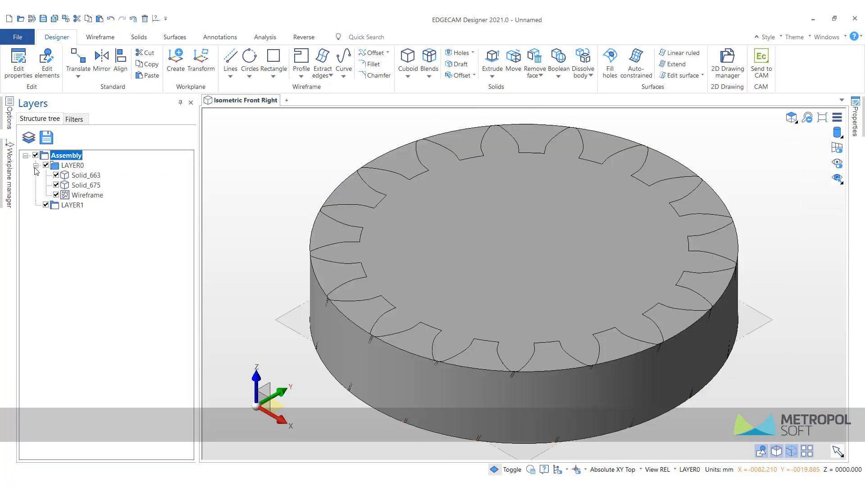
left_click(56, 175)
left_click(56, 195)
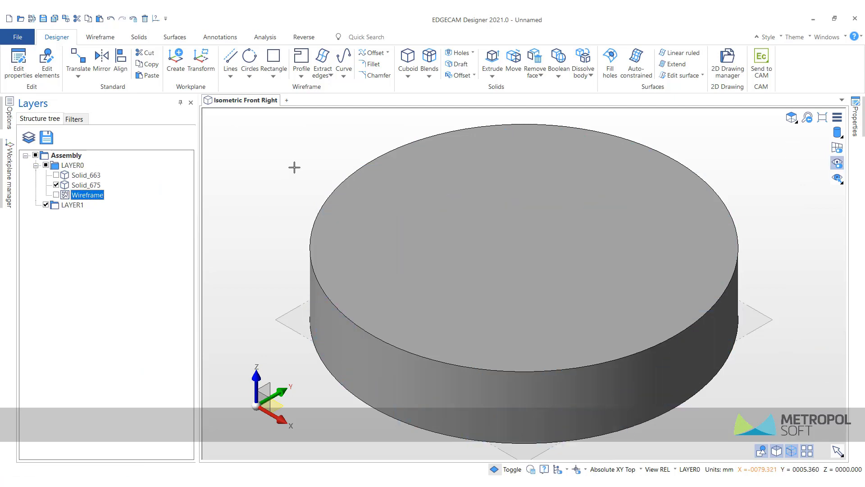
Start a chamfer on the cylinder's top and bottom edges, then cancel it.
left_click(439, 86)
left_click(318, 222)
left_click(309, 350)
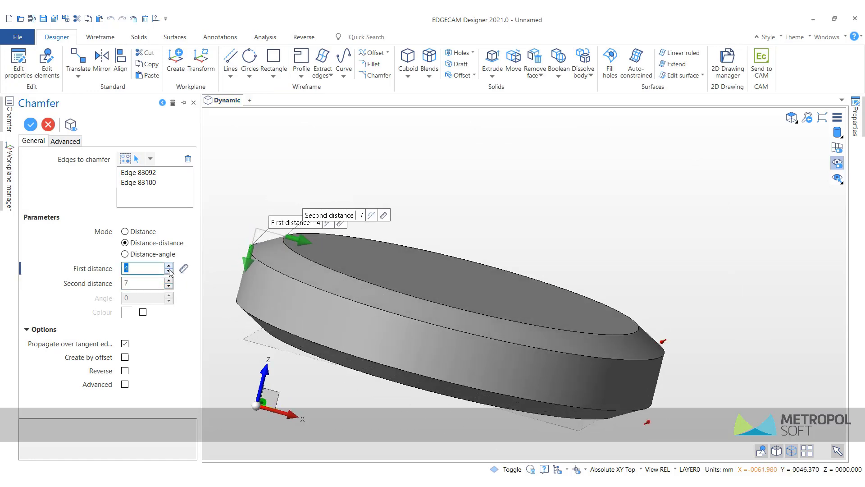
left_click(409, 176)
key("Escape")
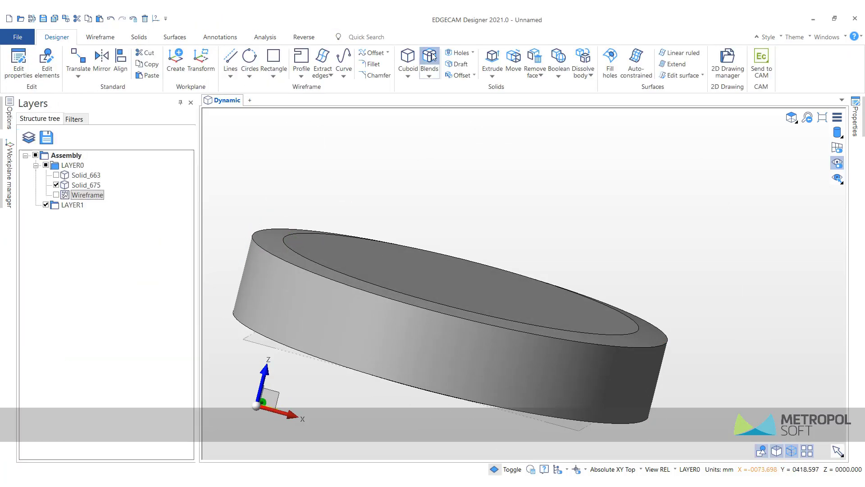
Blend the cylinder's circular rim edges with radius 30.
left_click(431, 56)
left_click(401, 237)
middle_click_drag(401, 237, 343, 185)
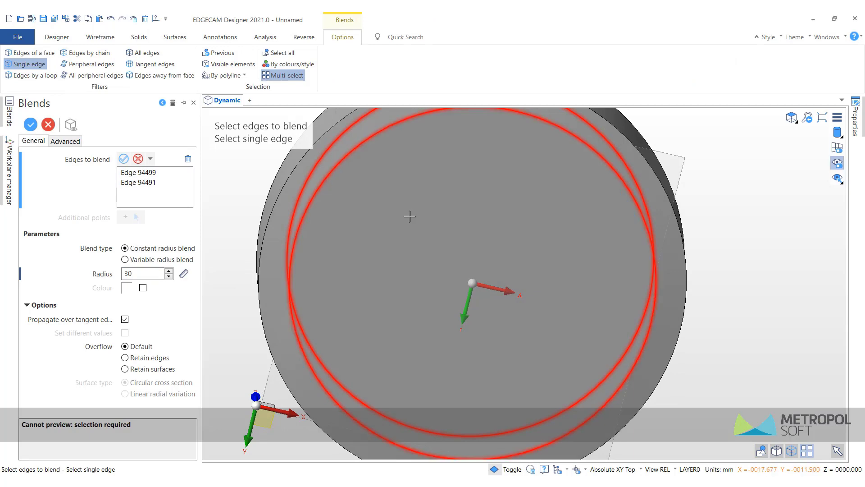
key("Return")
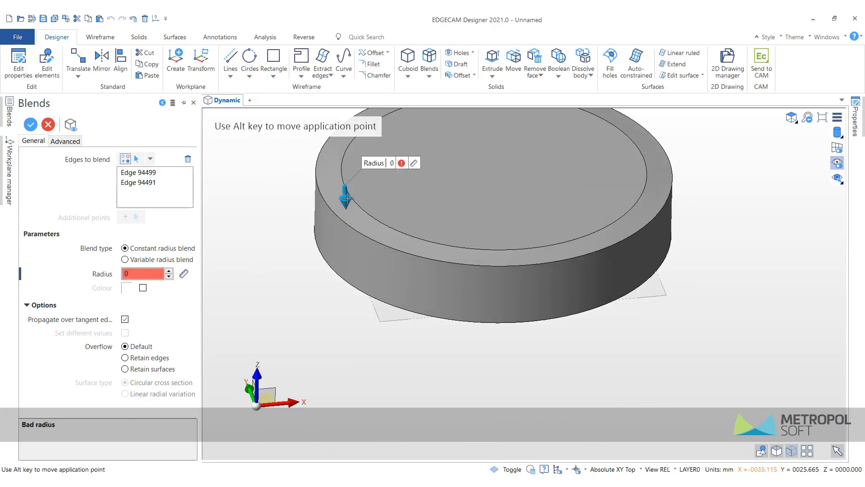
left_click(169, 271)
type("30")
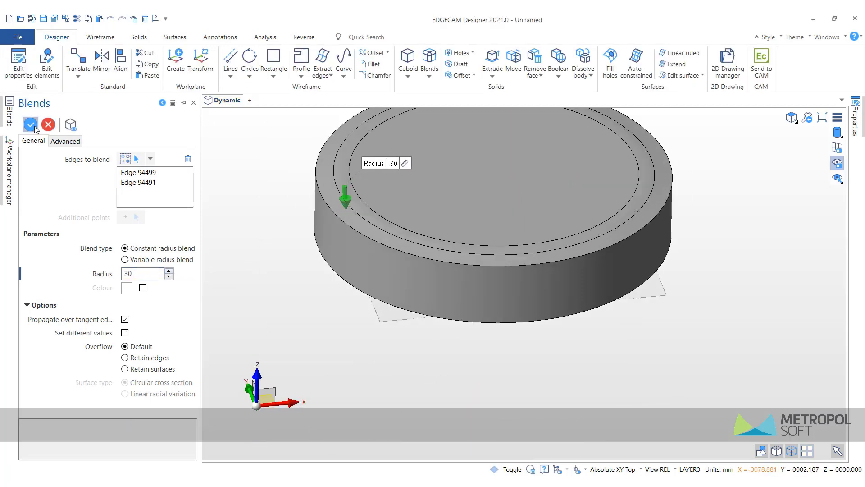
left_click(30, 125)
key("Escape")
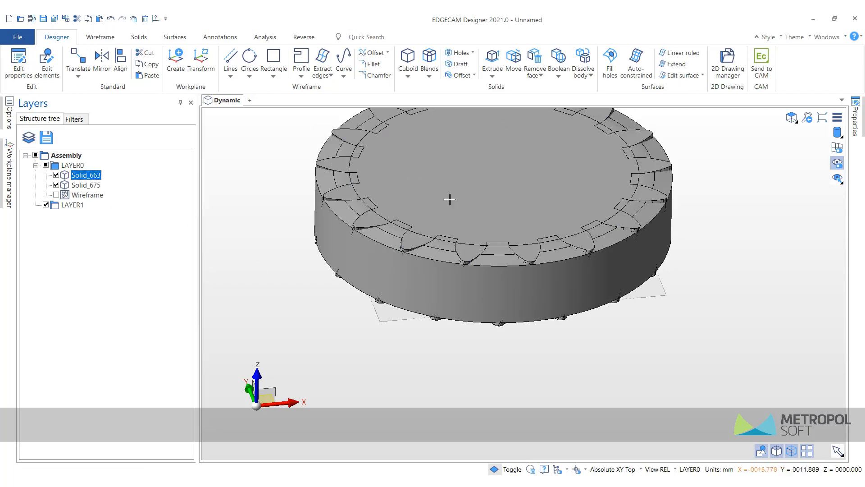
Intersect the blended cylinder with the gear to round the tooth ends.
left_click(561, 58)
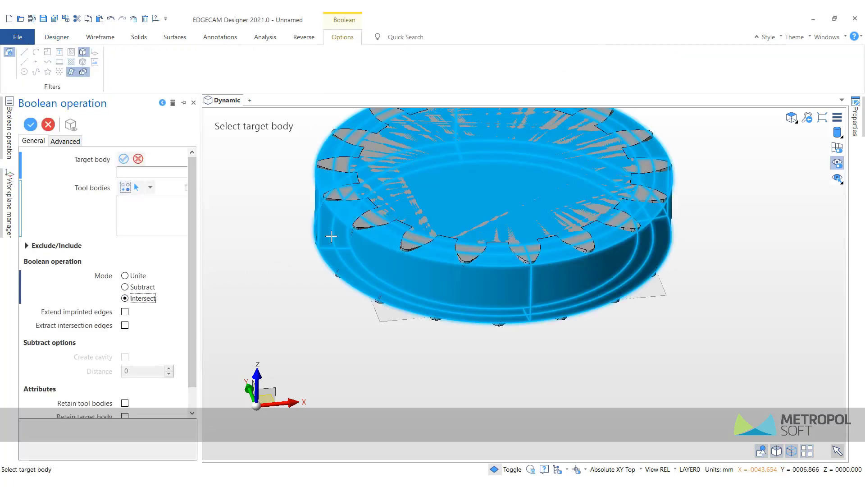
left_click(329, 201)
key("Return")
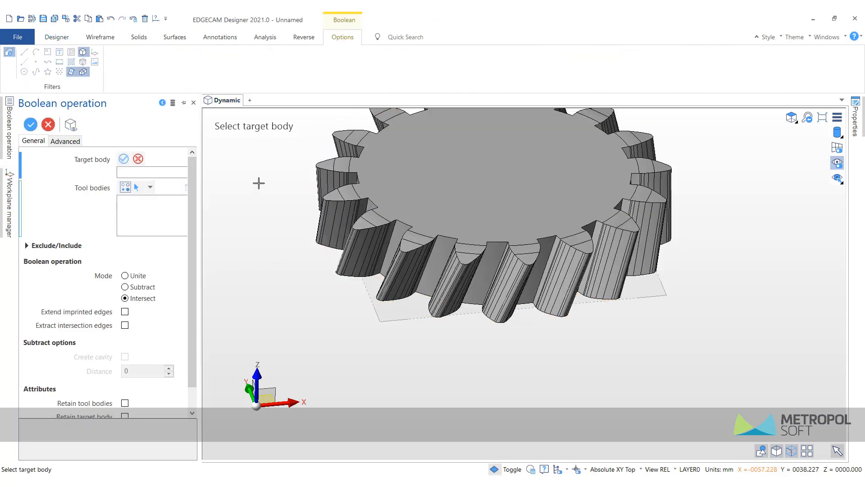
key("Escape")
scroll(285, 170, "up", 3)
Cut a 64 mm-diameter, 15 deep cylindrical pocket into the gear's top face.
scroll(285, 171, "down", 3)
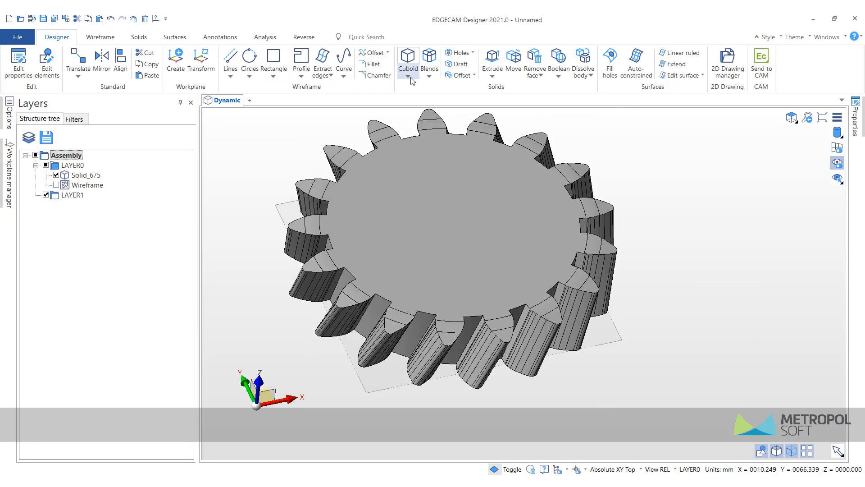
left_click(407, 76)
left_click(141, 359)
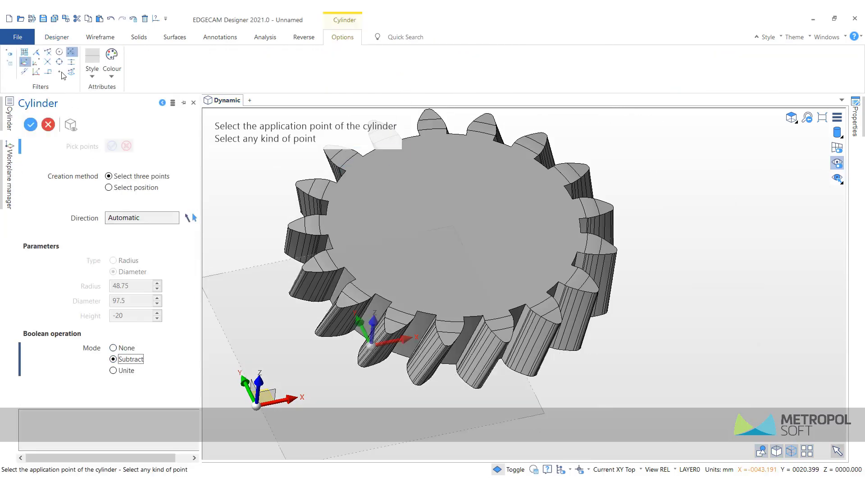
left_click(328, 256)
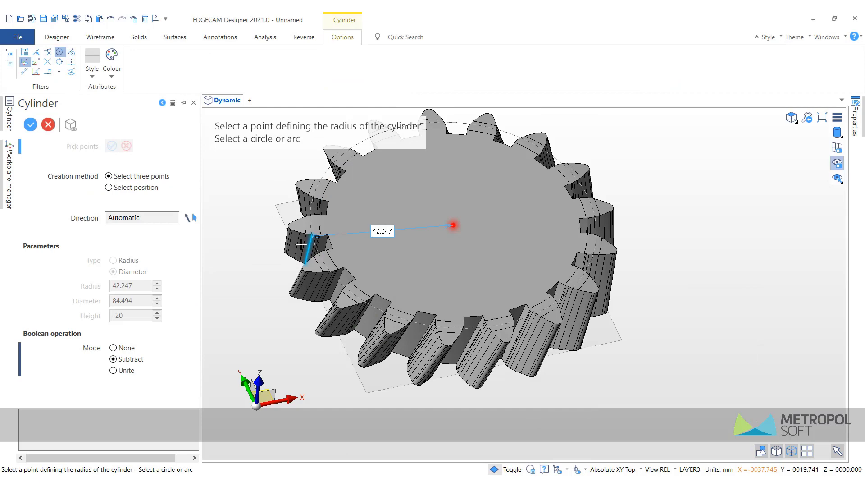
left_click(242, 239)
mouse_move(271, 232)
middle_mouse_down()
mouse_move(256, 275)
mouse_move(433, 247)
middle_mouse_up()
key("Return")
Add a radius 15 cylinder united at the gear centre as a hub.
left_click(457, 297)
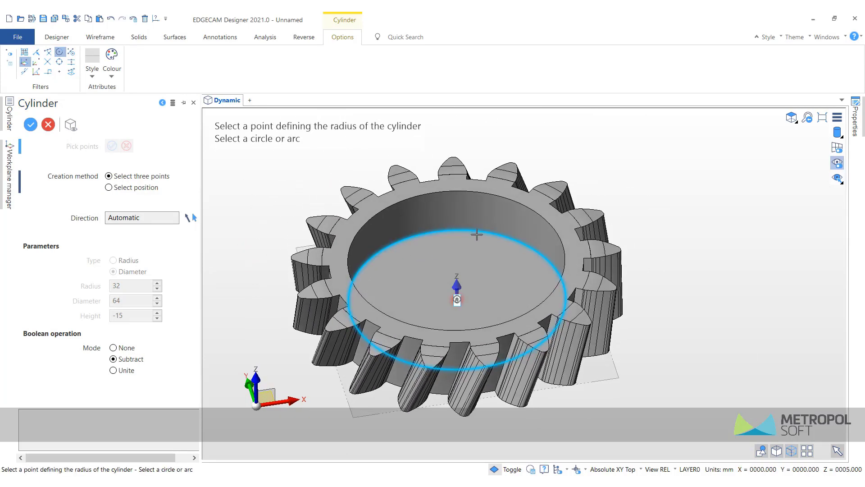
type("15")
left_click(684, 247)
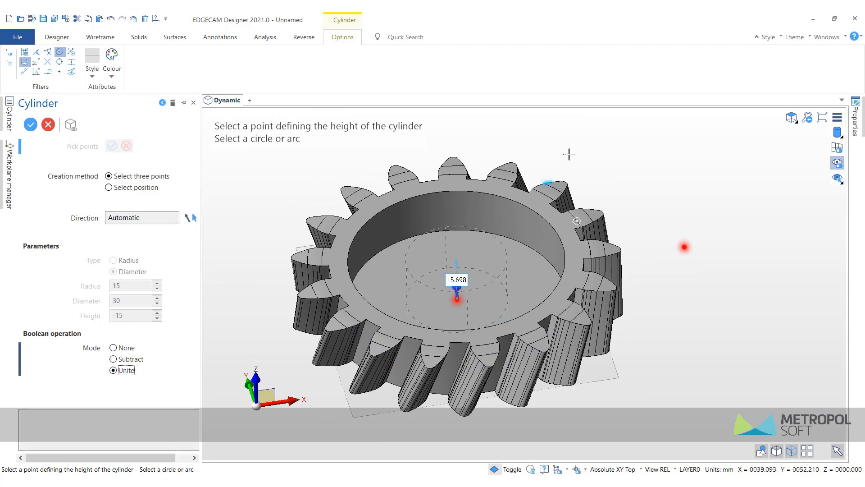
left_click(567, 143)
key("Escape")
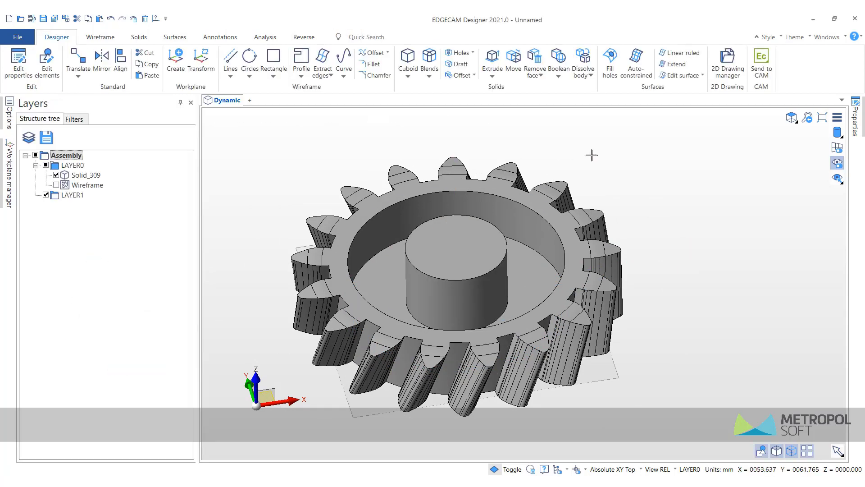
In wireframe bottom view, draw a circular slot at the origin: radius 28, minor 18, 105°–180°.
left_click(791, 147)
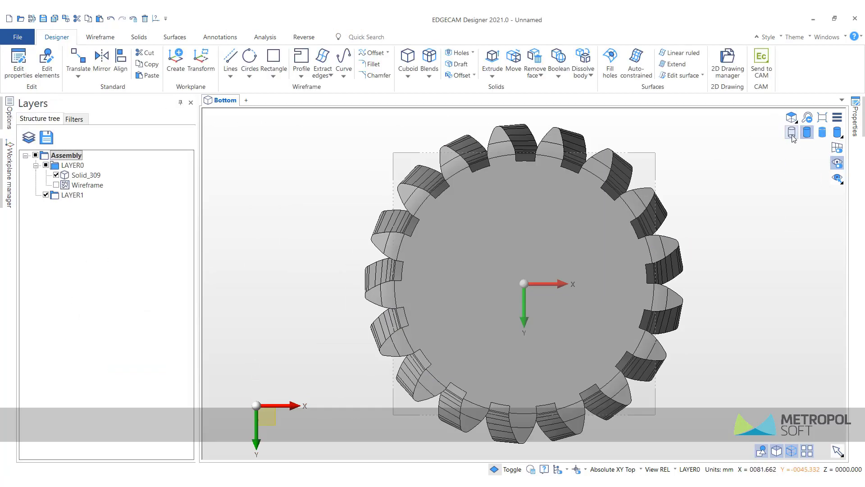
left_click(792, 135)
left_click(273, 75)
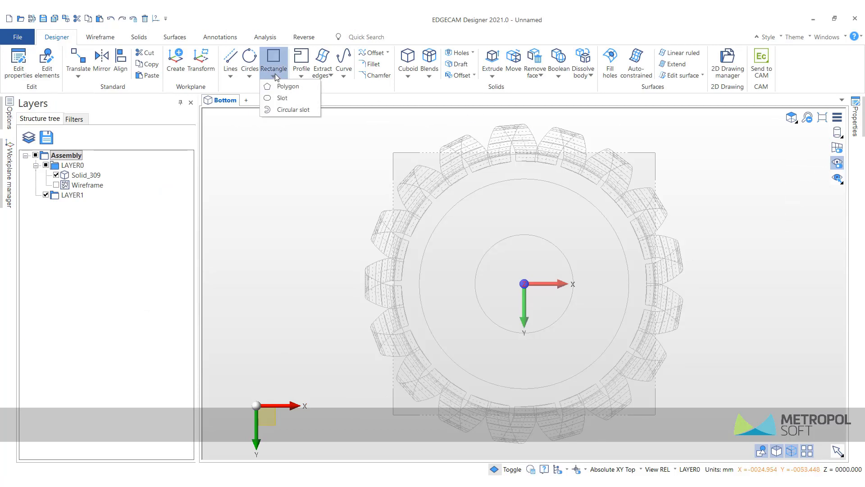
left_click(289, 110)
left_click(527, 284)
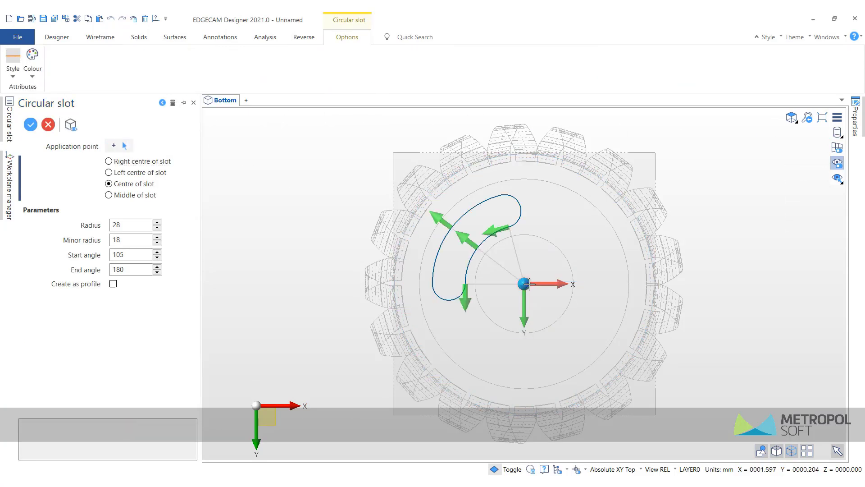
left_click(157, 223)
left_click(158, 242)
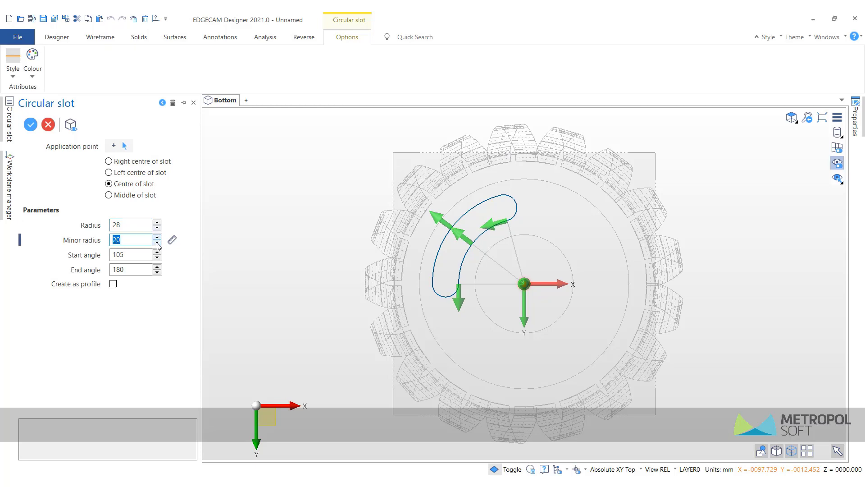
left_click(157, 256)
left_click(157, 256)
key("Return")
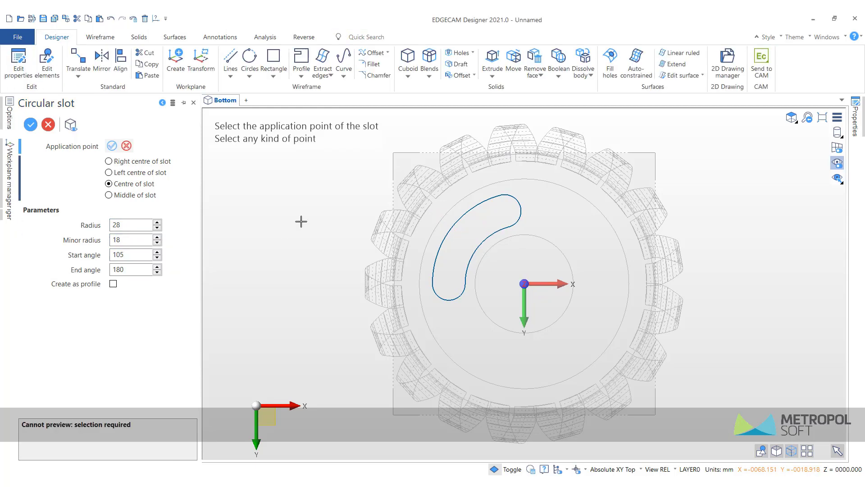
key("Escape")
Extrude the slot outline to subtract it from the gear.
left_click(806, 135)
mouse_move(793, 144)
middle_mouse_down()
mouse_move(734, 168)
mouse_move(724, 163)
middle_mouse_up()
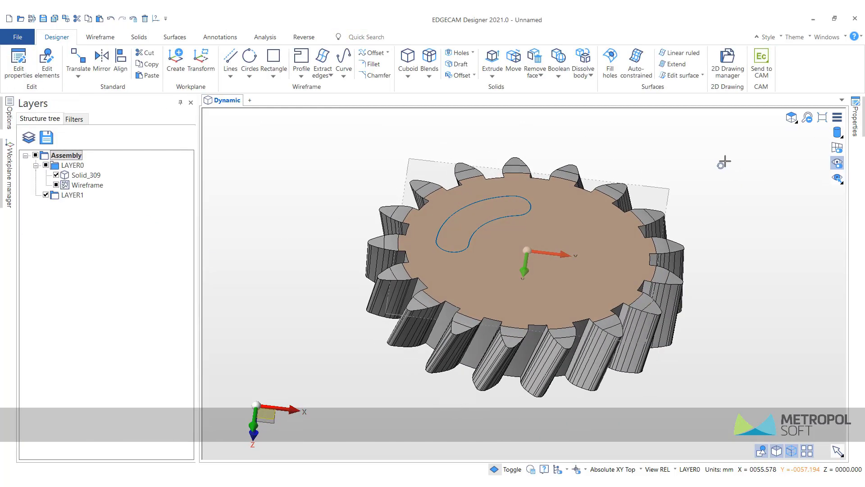
left_click(492, 59)
scroll(190, 301, "down", 5)
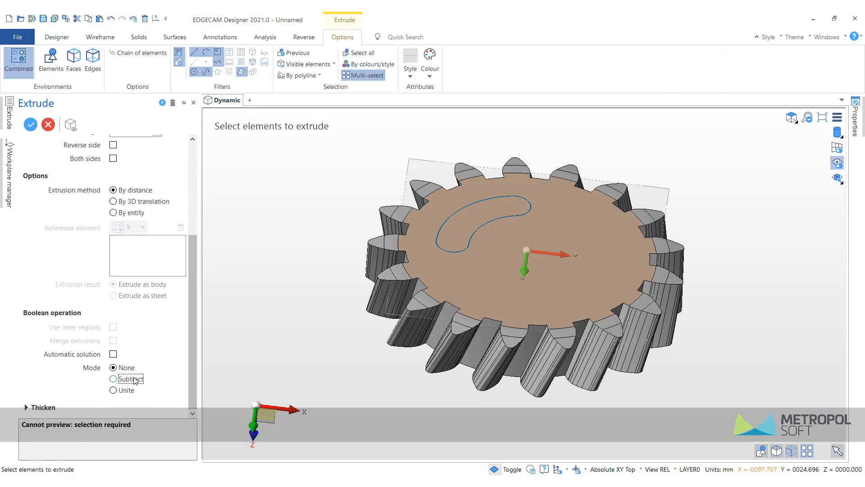
left_click(462, 228)
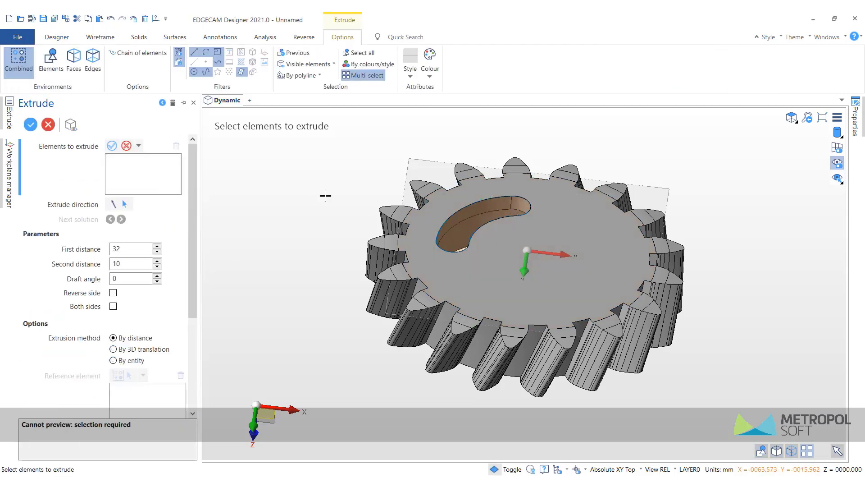
Finish the slot cut and hide the wireframe layer curves.
key("Escape")
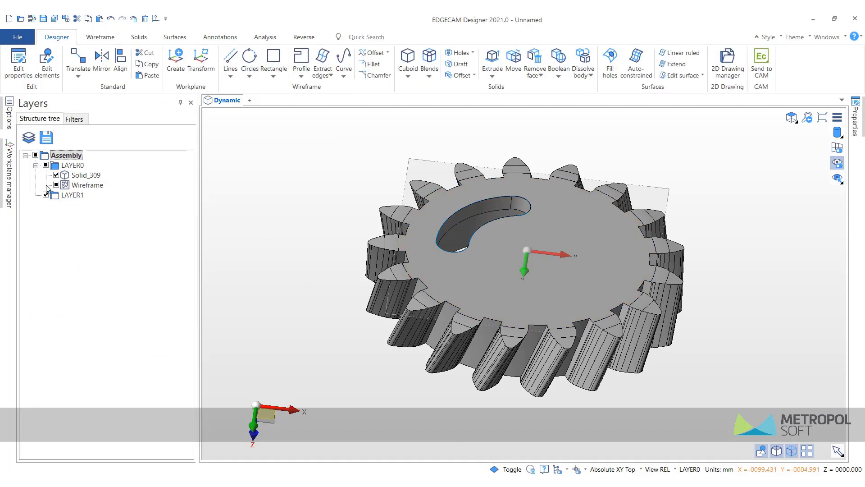
left_click(56, 185)
left_click(139, 37)
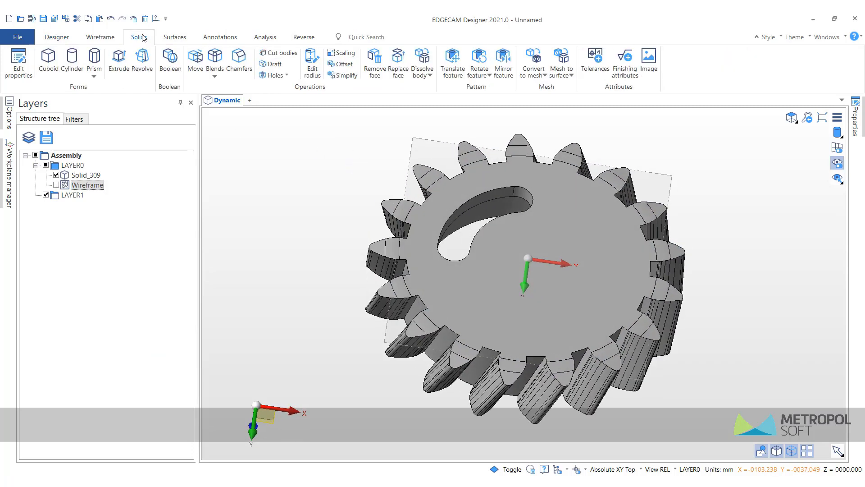
Rotate-copy the slot twice about the origin at 120° intervals.
left_click(476, 57)
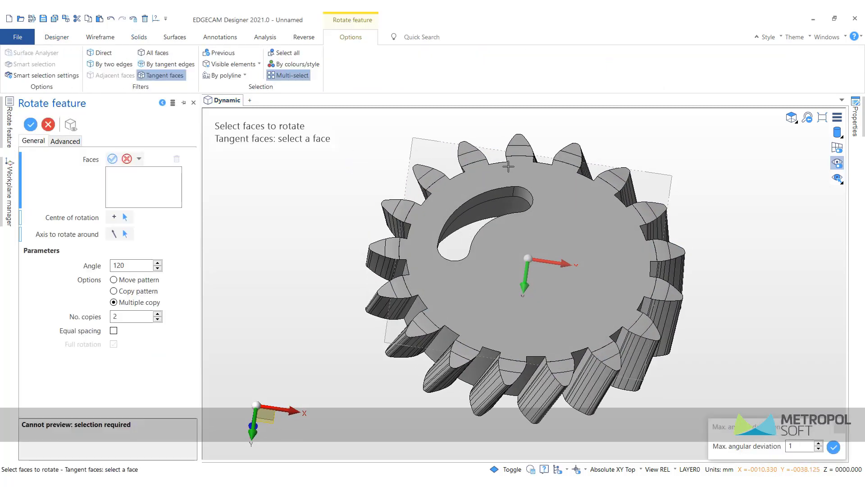
left_click(519, 191)
key("Return")
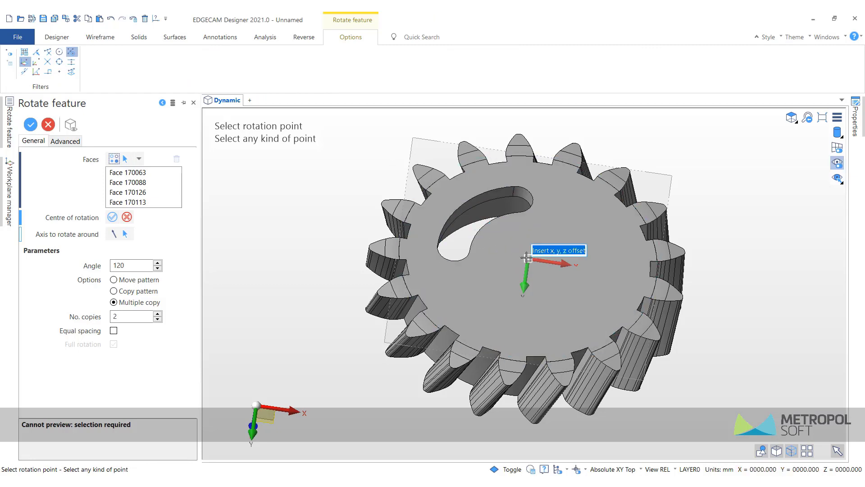
left_click(527, 257)
key("Return")
key("Return")
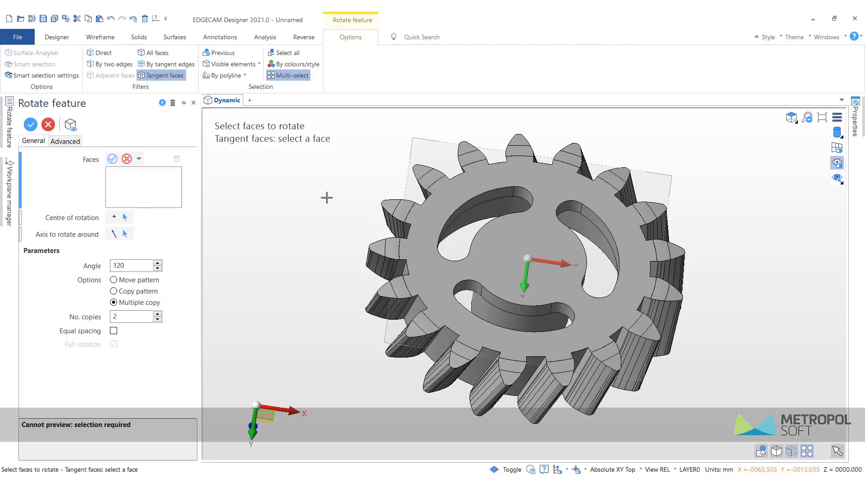
key("Escape")
left_click(791, 223)
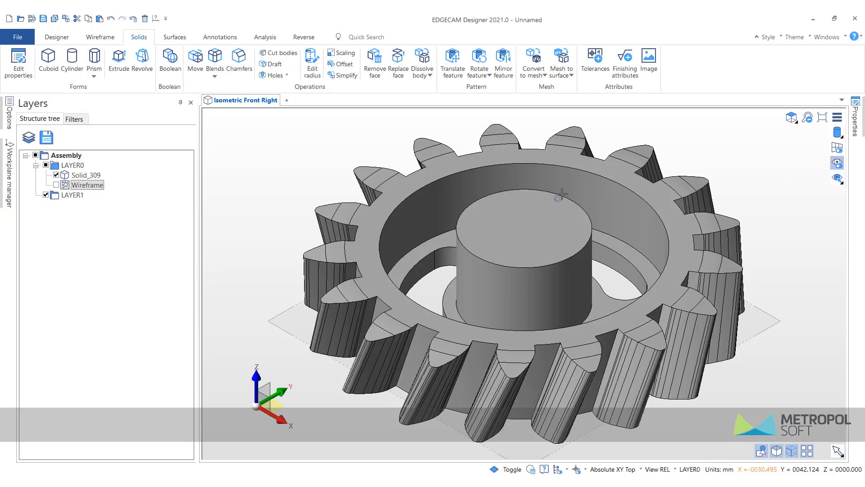
Blend the ring, boss and slot edges with 1 mm radius, then send the gear to EDGECAM.
middle_click_drag(561, 194, 560, 208)
left_click(214, 56)
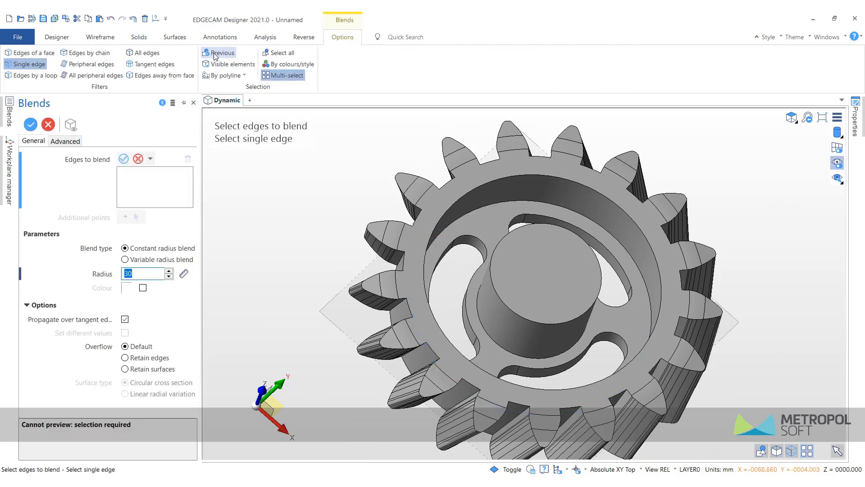
left_click(534, 177)
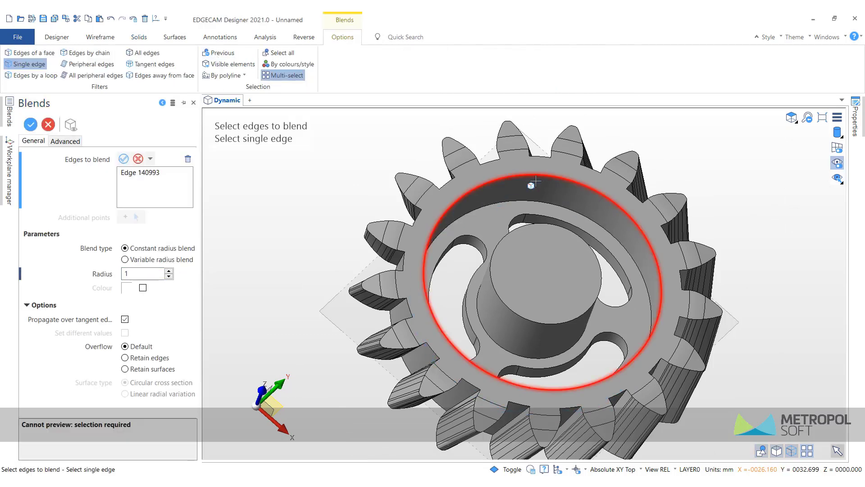
left_click(516, 232)
left_click(29, 53)
left_click(532, 210)
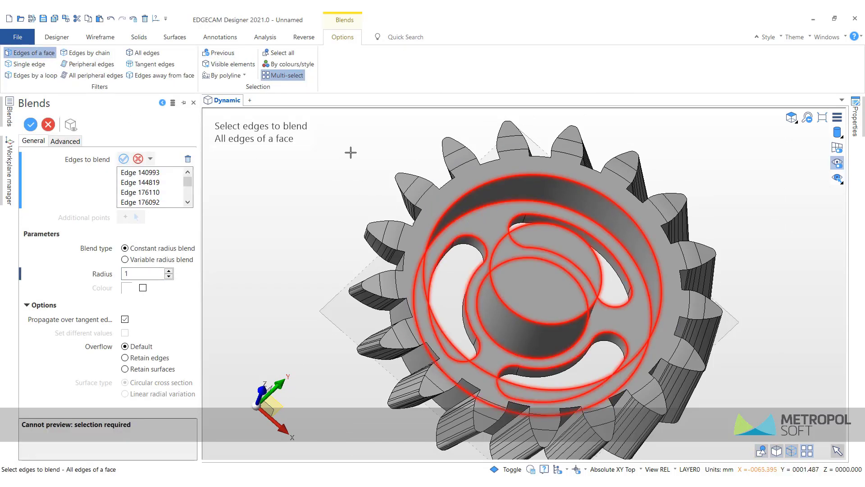
key("Return")
key("Return")
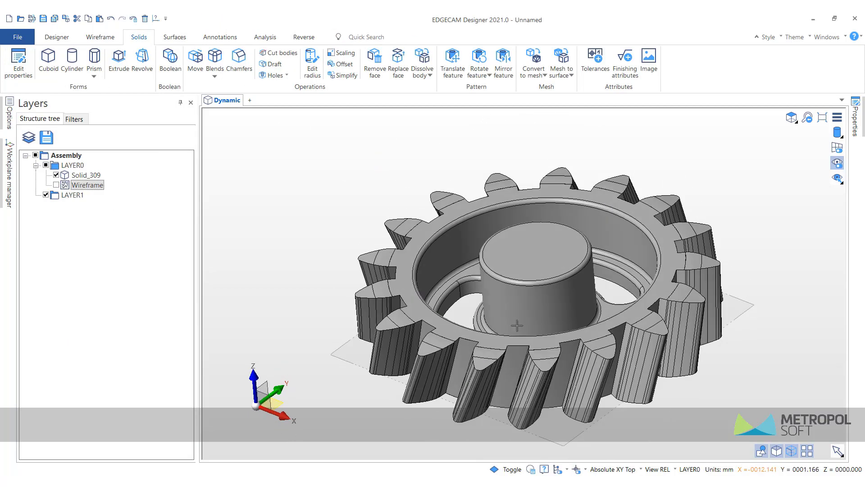
middle_click_drag(517, 213, 704, 274)
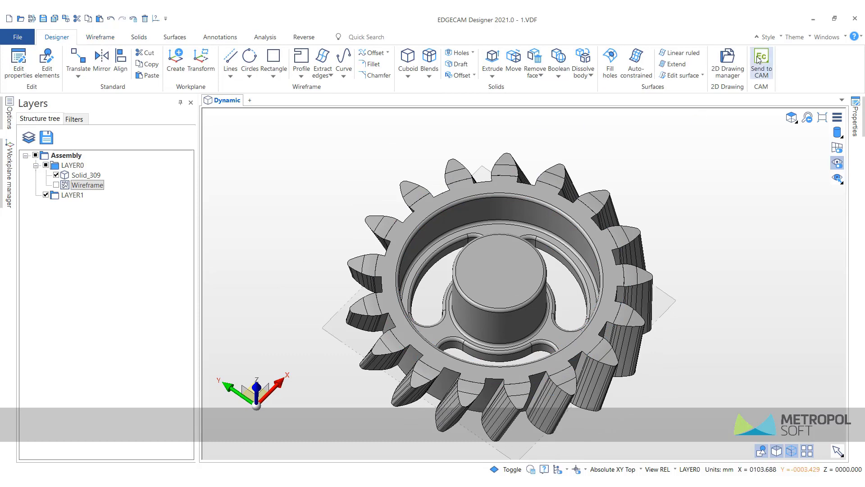
left_click(759, 58)
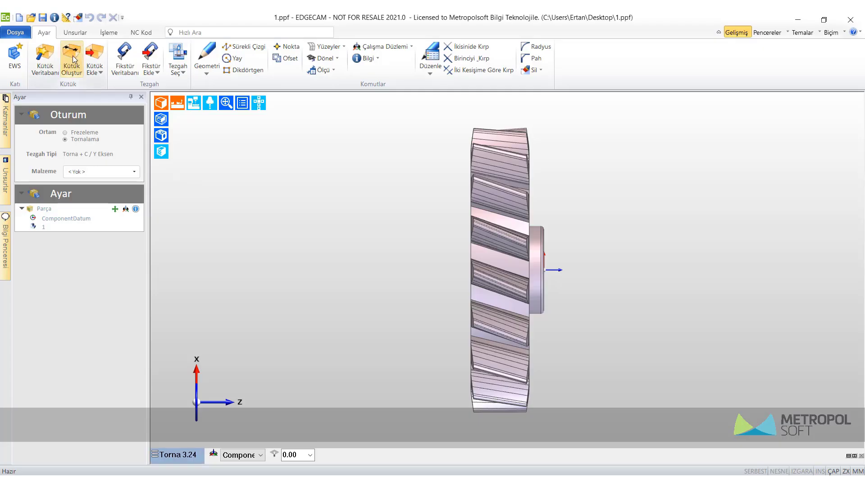
Create automatic stock around the gear with a stock value of 1.
left_click(71, 59)
double_click(377, 321)
type("1")
left_click(546, 356)
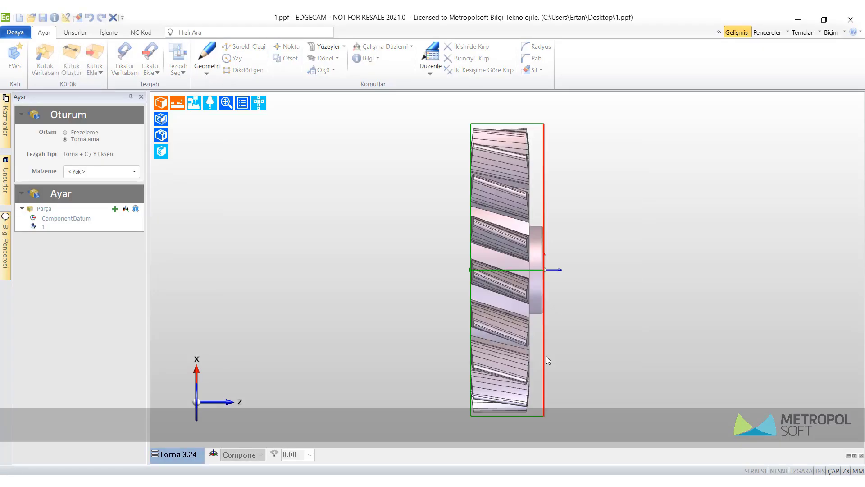
Set up a turning job on the Sample Lathe 2 CY mm machine and hide the machine model.
left_click(180, 52)
left_click(315, 241)
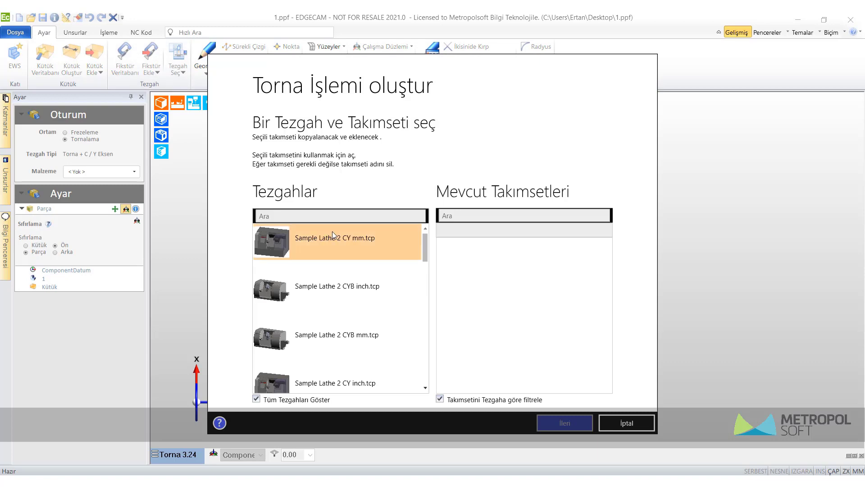
left_click(564, 422)
left_click(570, 422)
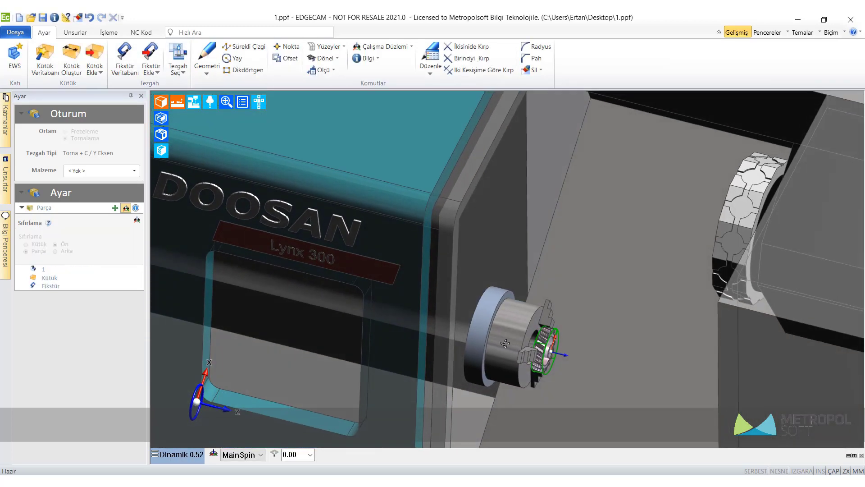
left_click(189, 102)
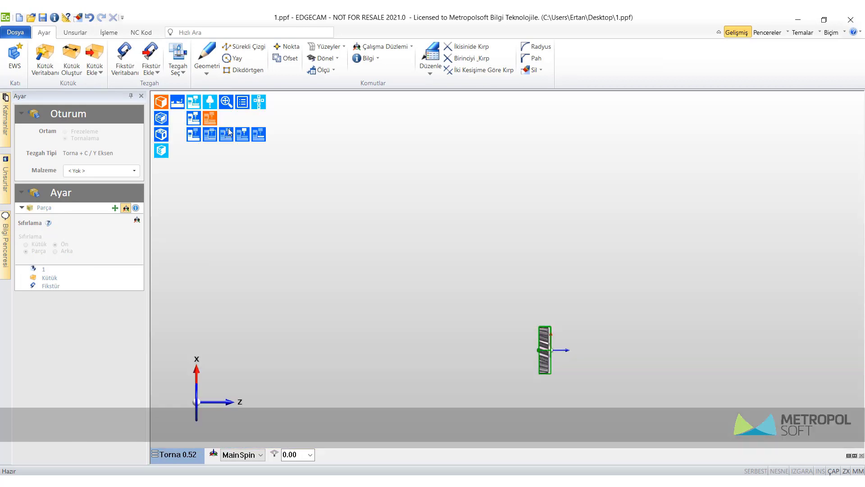
Find the part's turning features automatically and display it as a 2D profile.
left_click(75, 32)
left_click(25, 51)
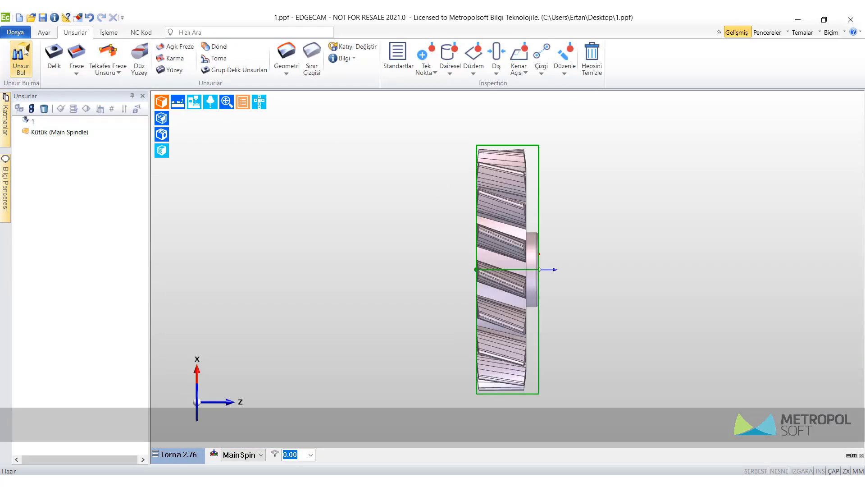
left_click(481, 404)
left_click(162, 101)
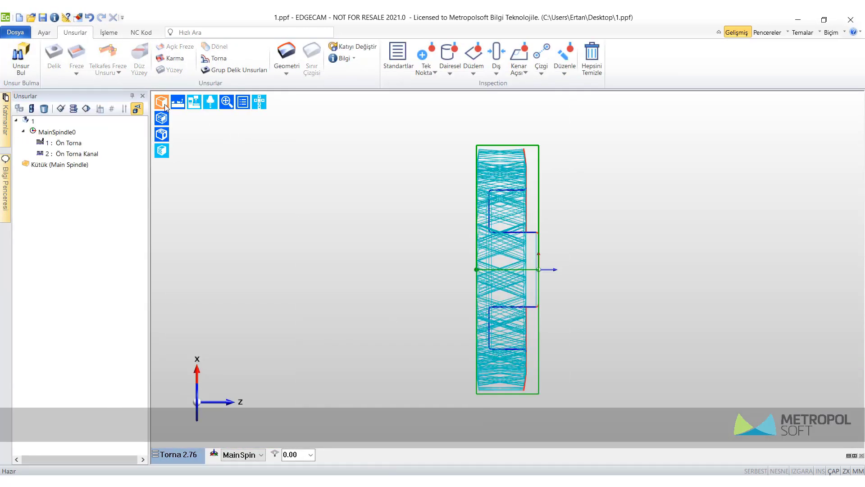
left_click(178, 102)
Load the PCLNL-2525-M12 0.4 Rad General turning tool from the toolstore as T1.
left_click(108, 34)
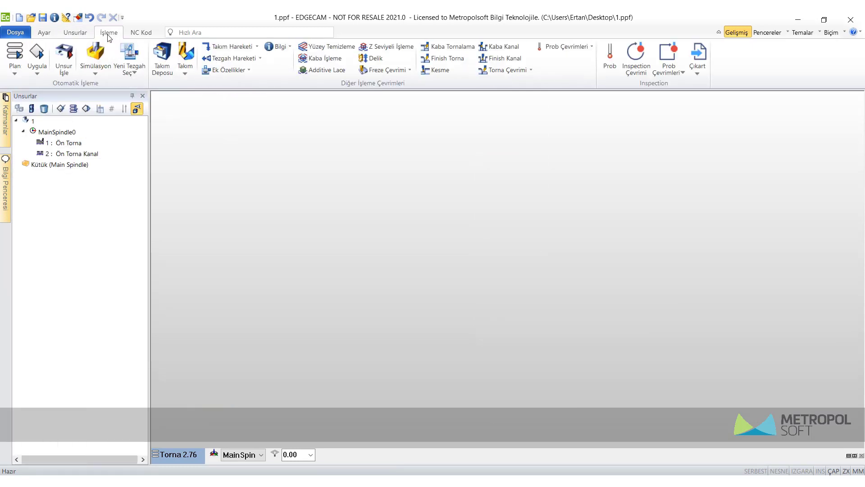
left_click(162, 54)
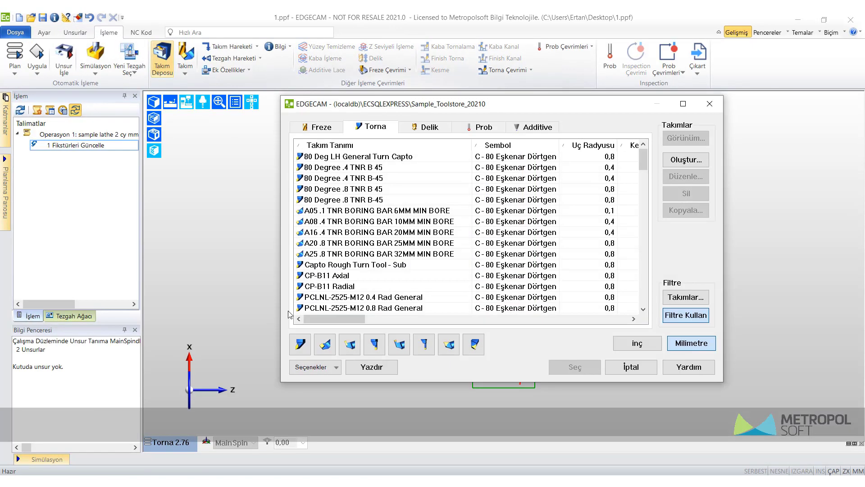
left_click(302, 347)
double_click(388, 245)
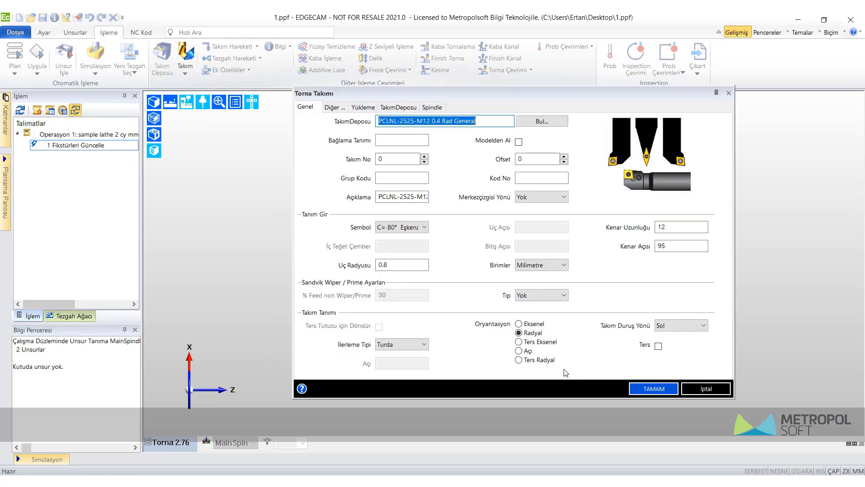
left_click(642, 385)
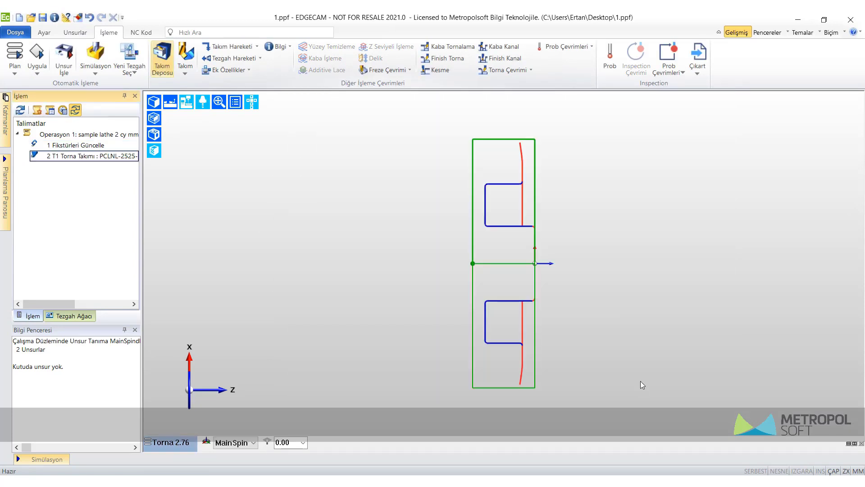
Add a Kaba Tornalama rough turning cycle along the red face profile as operation 3.
left_click(457, 49)
left_click(348, 131)
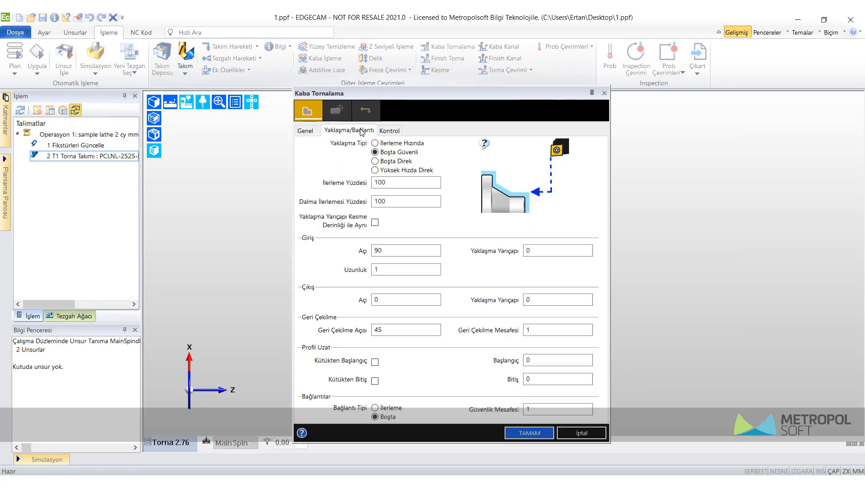
left_click(390, 131)
left_click(530, 432)
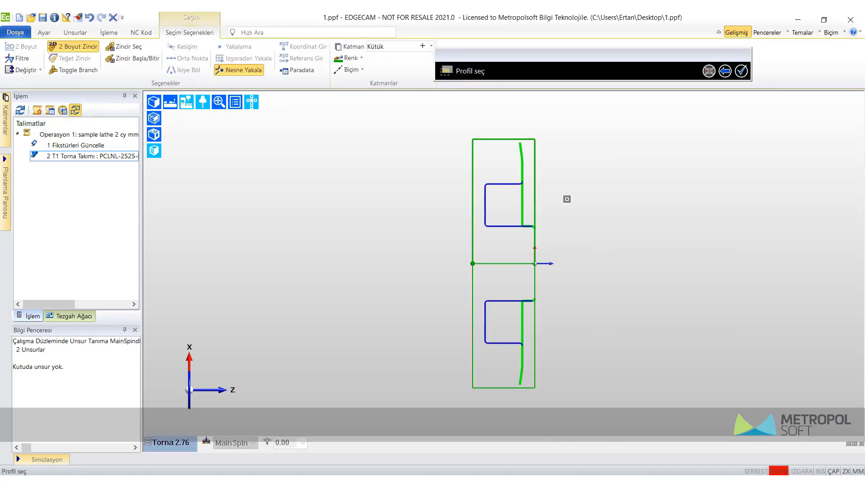
right_click(565, 164)
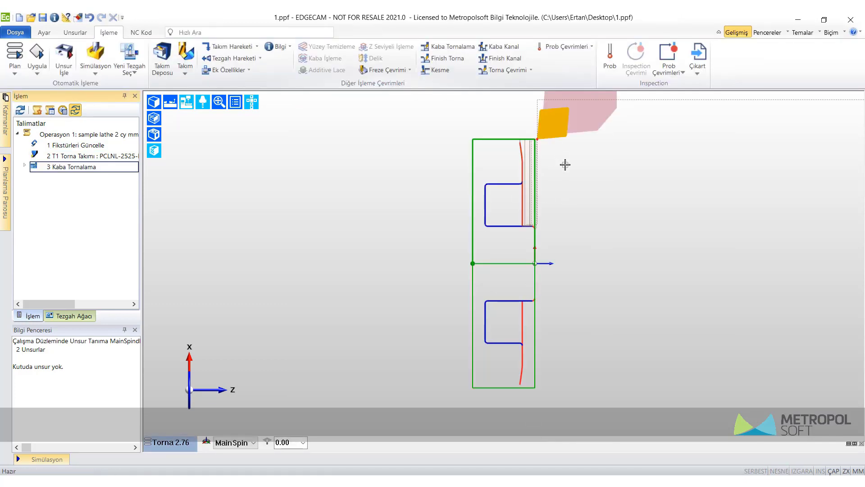
scroll(565, 165, "up", 2)
Load the 4mm External Groove Tool in axial (Eksenel) orientation as tool T3.
left_click(163, 59)
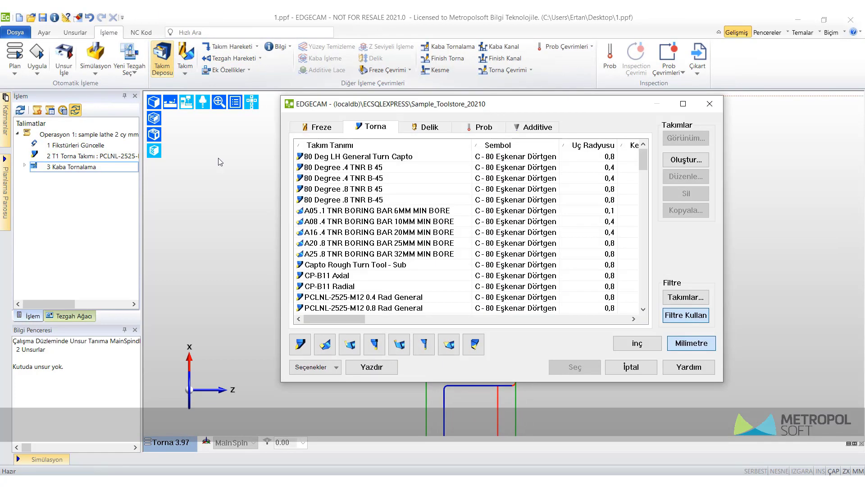
left_click(374, 344)
left_click(573, 366)
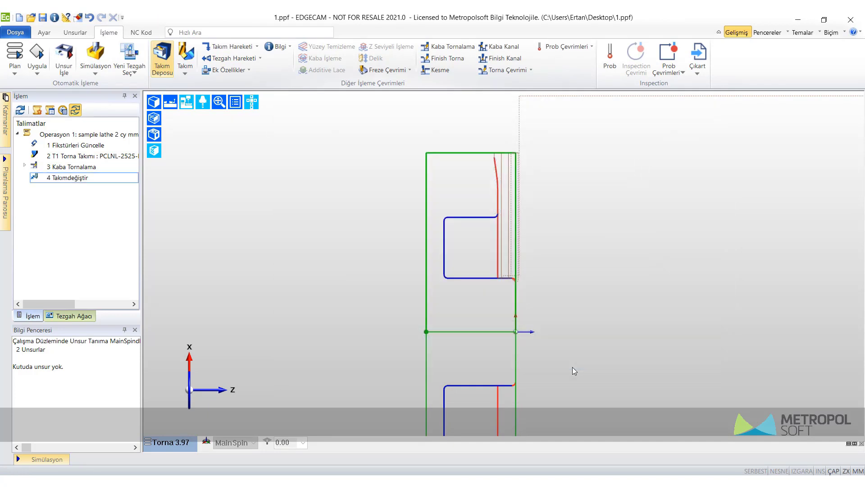
left_click(519, 312)
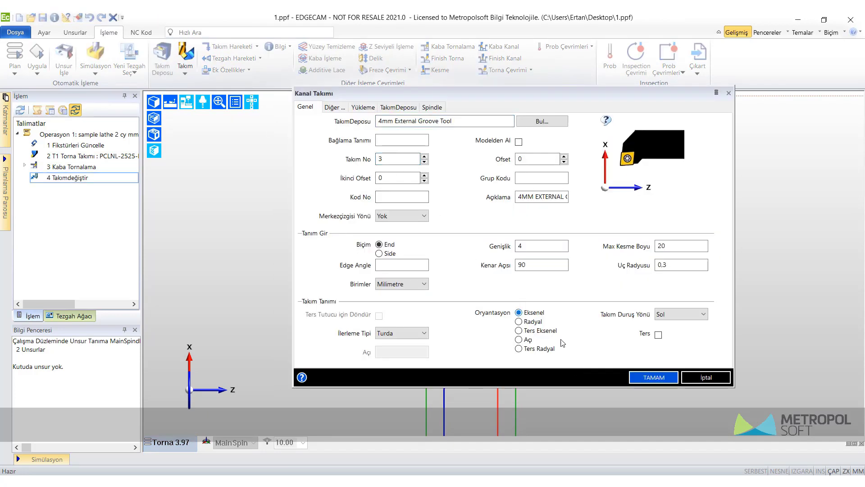
left_click(654, 377)
Add a Kaba Kanal rough grooving cycle on the slot's groove chain as operation 6.
left_click(508, 50)
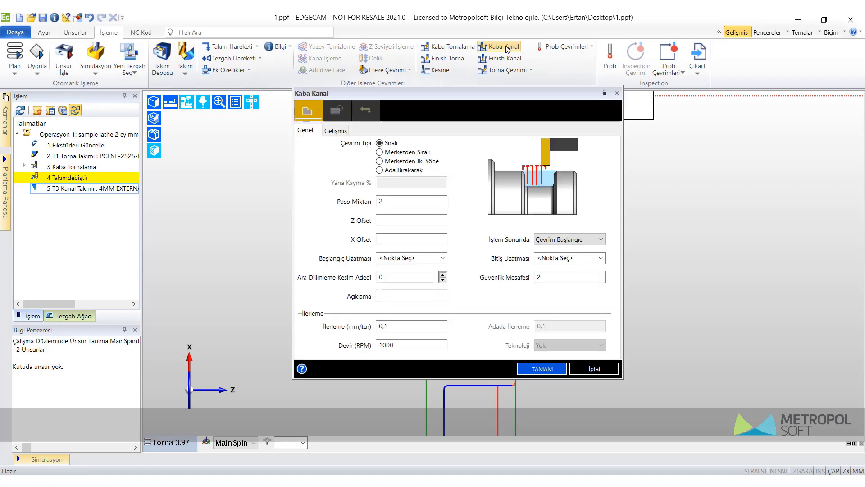
left_click(332, 130)
left_click(316, 131)
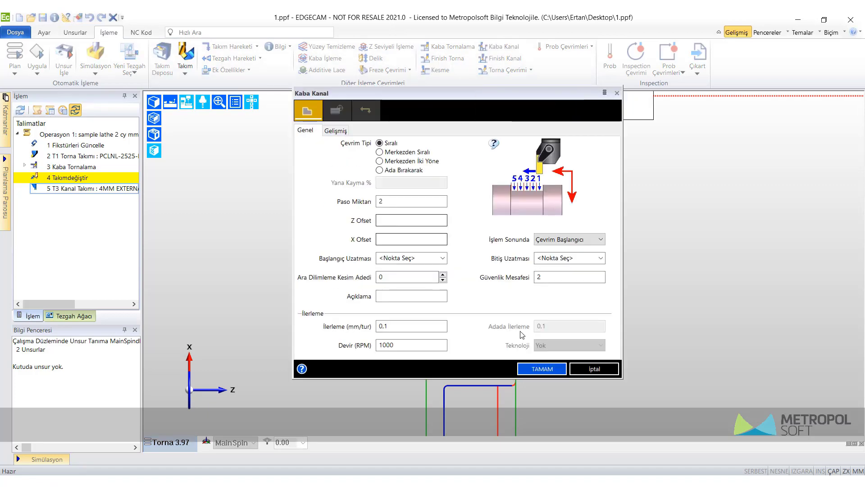
left_click(542, 368)
left_click(510, 284)
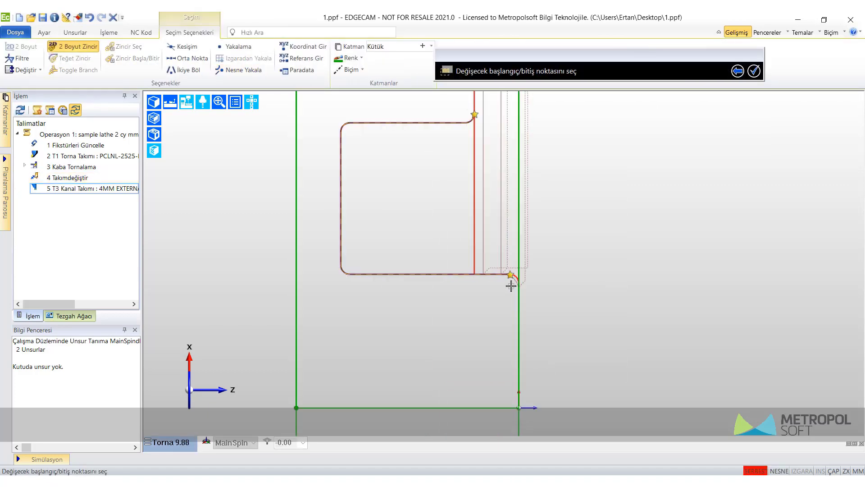
left_click(475, 276)
left_click(487, 299)
left_click(486, 141)
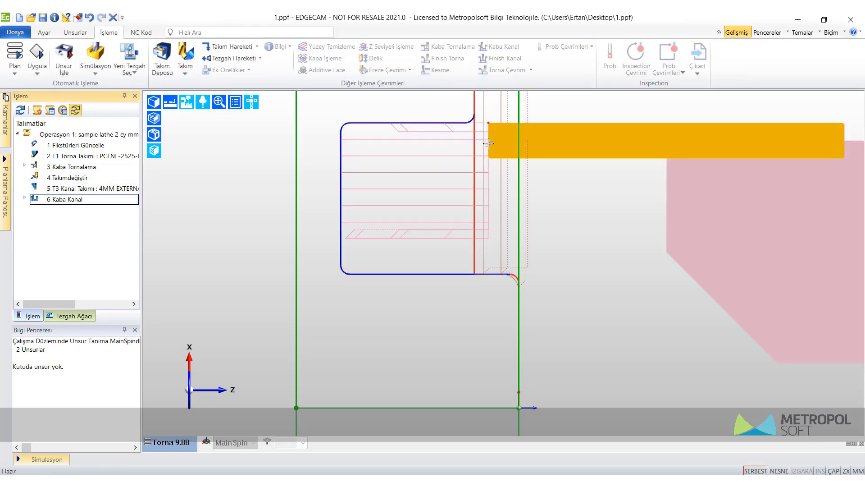
scroll(444, 136, "down", 1)
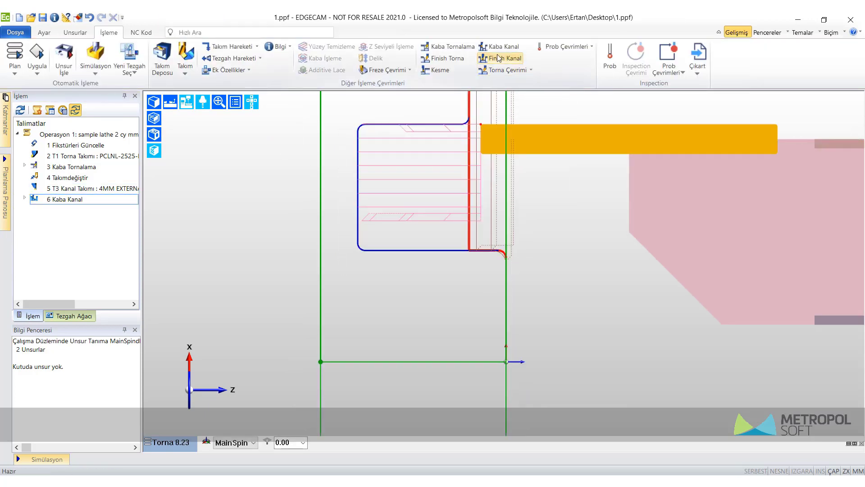
Add a Finish Kanal finish grooving cycle on the groove profile as operation 7.
left_click(499, 57)
left_click(349, 131)
left_click(391, 130)
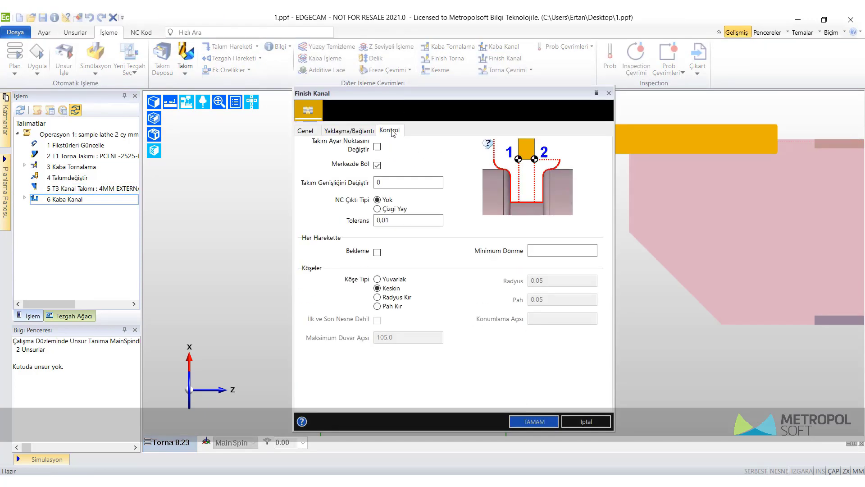
left_click(525, 419)
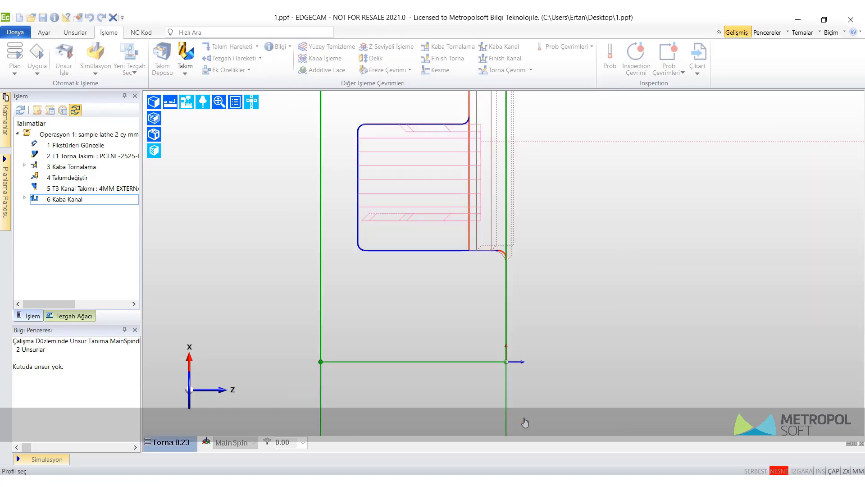
right_click(547, 194)
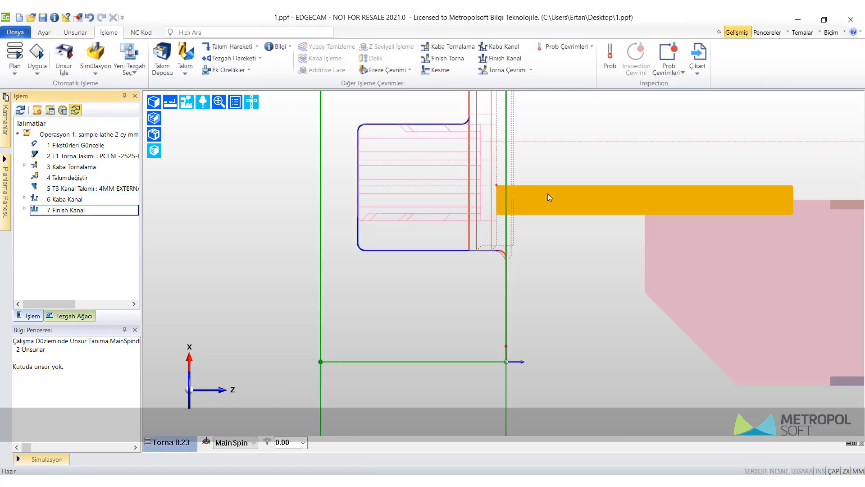
Disable turning operations 3 through 7 in the operation list.
left_click(79, 159)
left_click(85, 210, "shift")
right_click(86, 210)
left_click(188, 304)
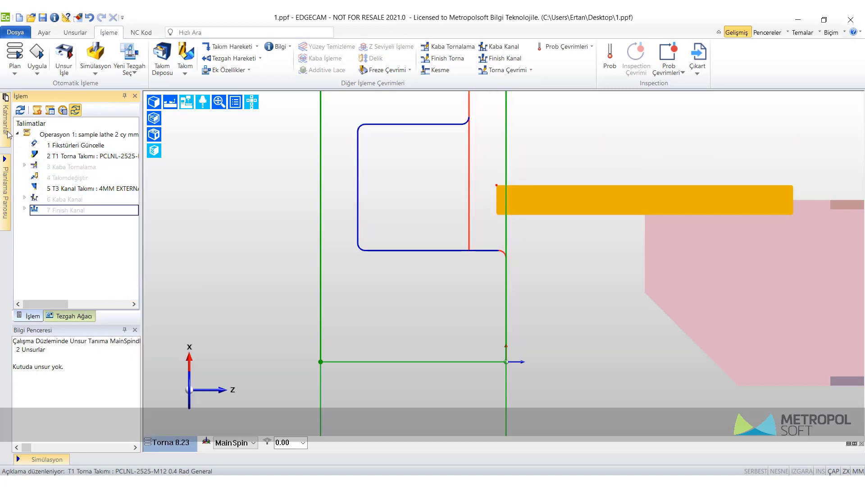
Show the gear shaded in a 3D view and list milling tools in the toolstore.
left_click(71, 127)
left_click(155, 102)
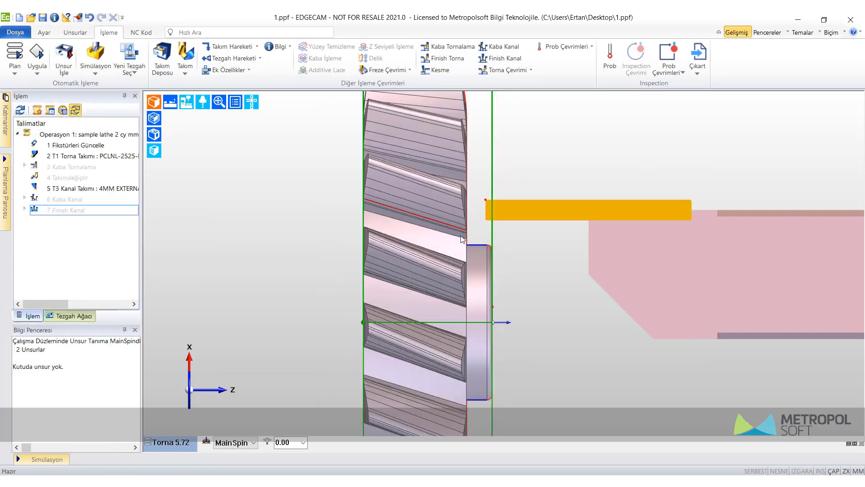
middle_click_drag(461, 239, 353, 261)
scroll(461, 269, "up", 3)
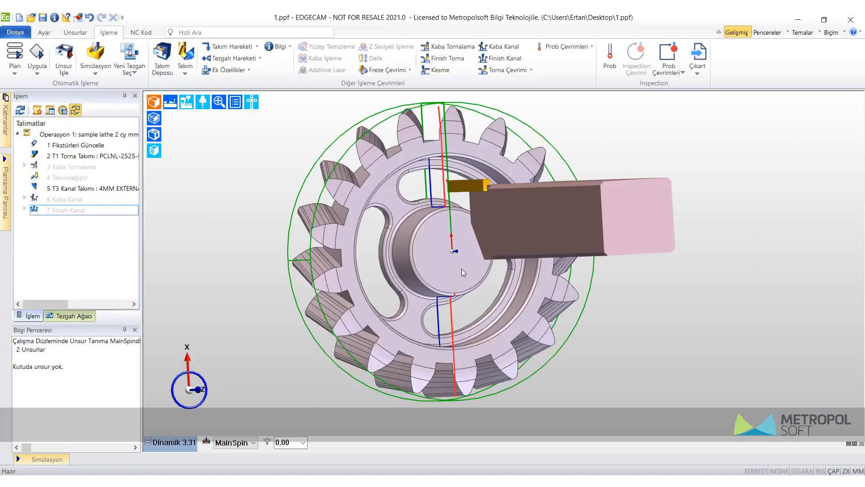
left_click(160, 54)
left_click(318, 126)
Load the 8.0 mm x 1mm rad End Mill as tool 5.
left_click(324, 344)
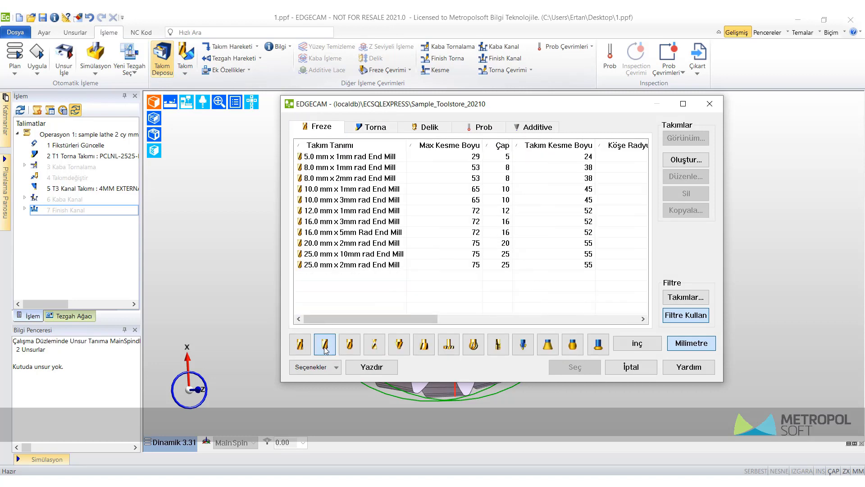
double_click(361, 168)
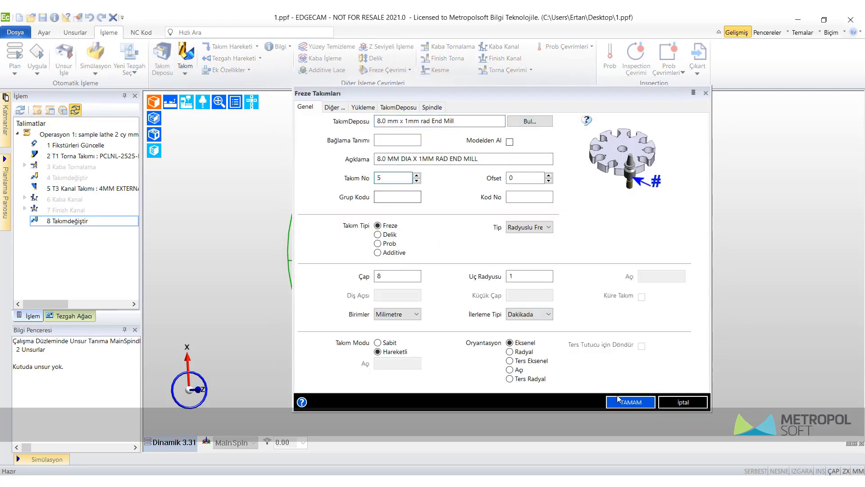
left_click(618, 399)
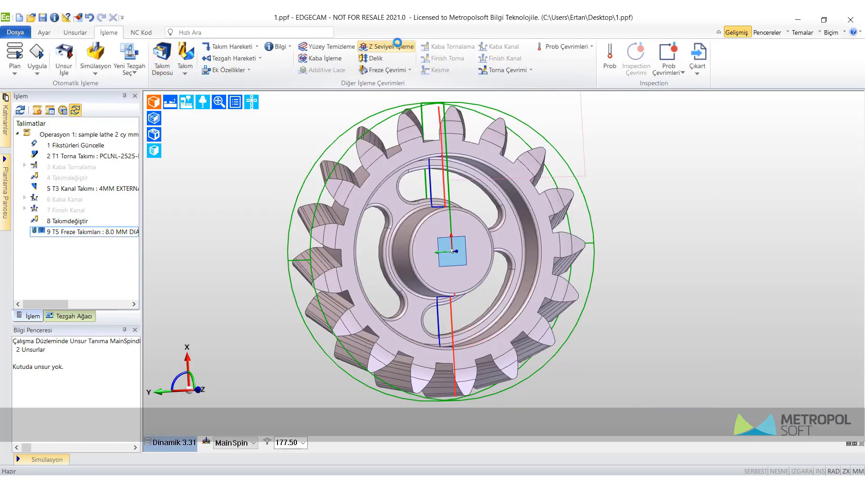
Set up a Z Seviye İşleme cycle with the approach (Yaklaşma) set to Yok.
left_click(335, 130)
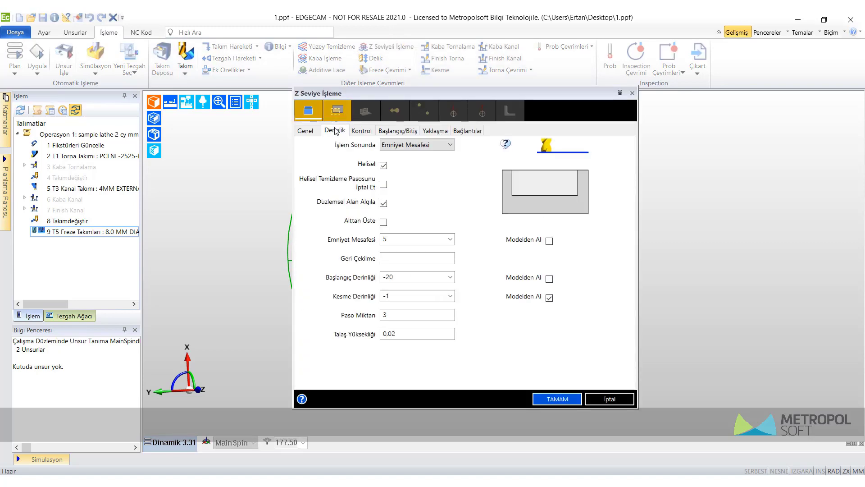
left_click(361, 131)
left_click(397, 131)
left_click(434, 130)
left_click(383, 143)
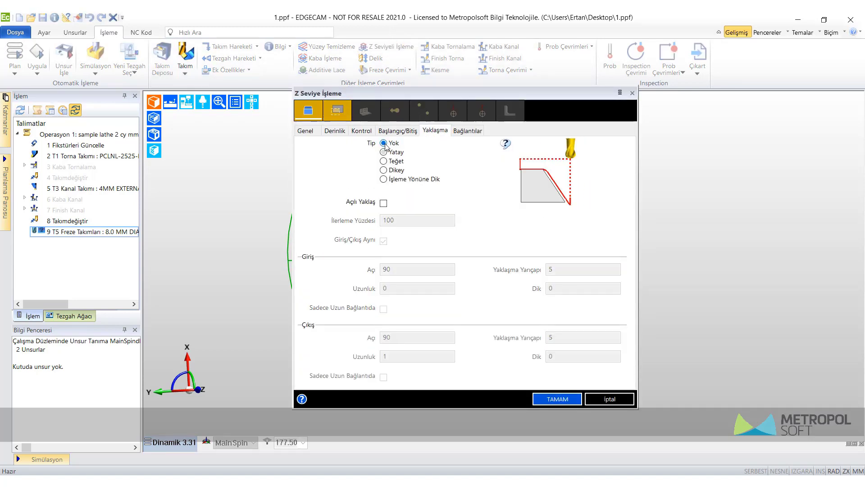
left_click(557, 399)
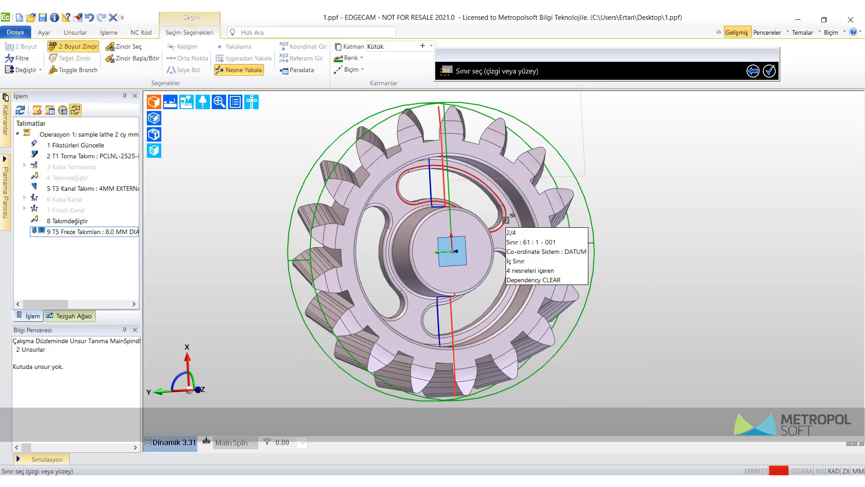
Pick the gear's inner slot boundaries to generate the Z-level slot toolpaths as operation 10.
left_click(505, 220)
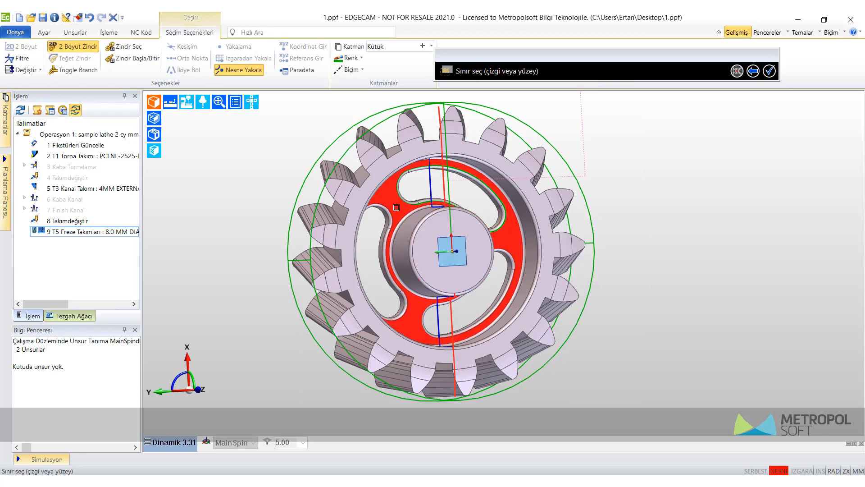
left_click(505, 248)
right_click(637, 198)
mouse_move(548, 316)
middle_mouse_down()
mouse_move(579, 264)
mouse_move(373, 276)
middle_mouse_up()
scroll(373, 277, "up", 5)
scroll(383, 284, "up", 2)
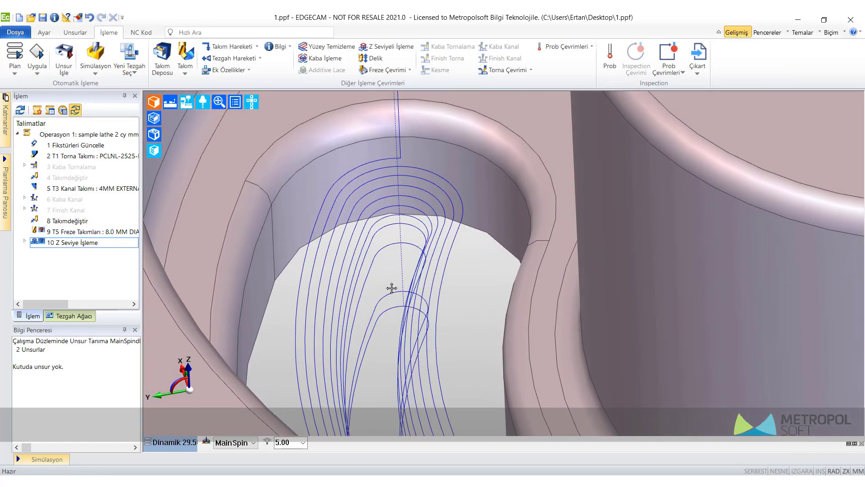
scroll(391, 288, "down", 8)
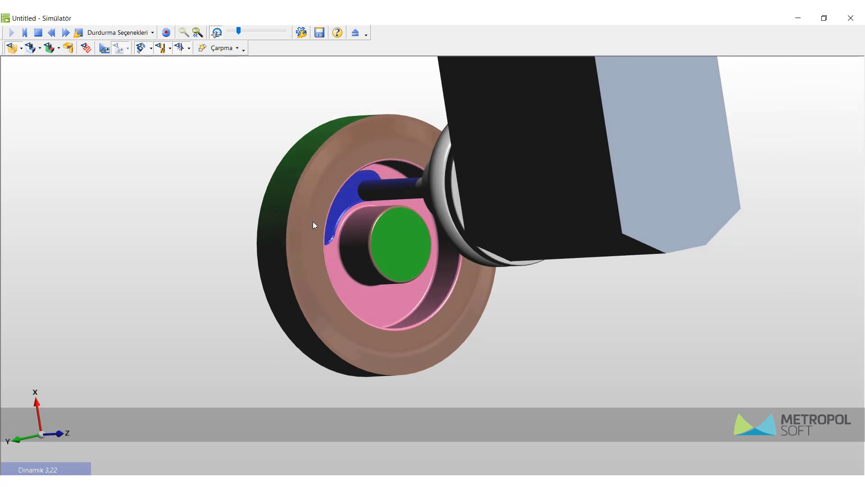
Speed up playback, inspect the stock without comparison colouring, and save it as STL.
left_click_drag(238, 31, 260, 31)
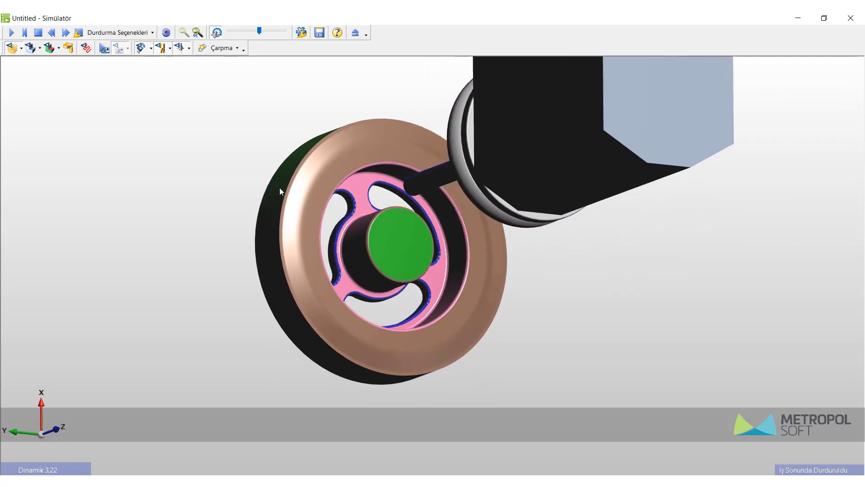
mouse_move(279, 188)
middle_mouse_down()
mouse_move(692, 261)
mouse_move(411, 238)
mouse_move(464, 280)
middle_mouse_up()
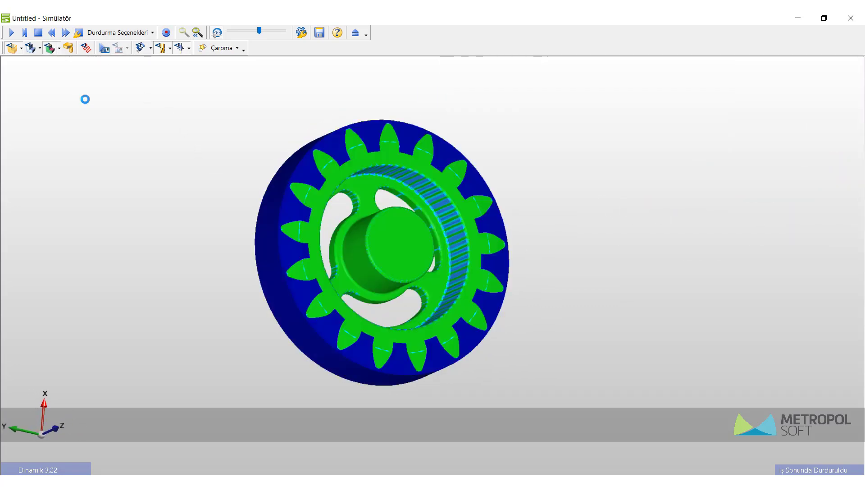
left_click(49, 48)
left_click(320, 33)
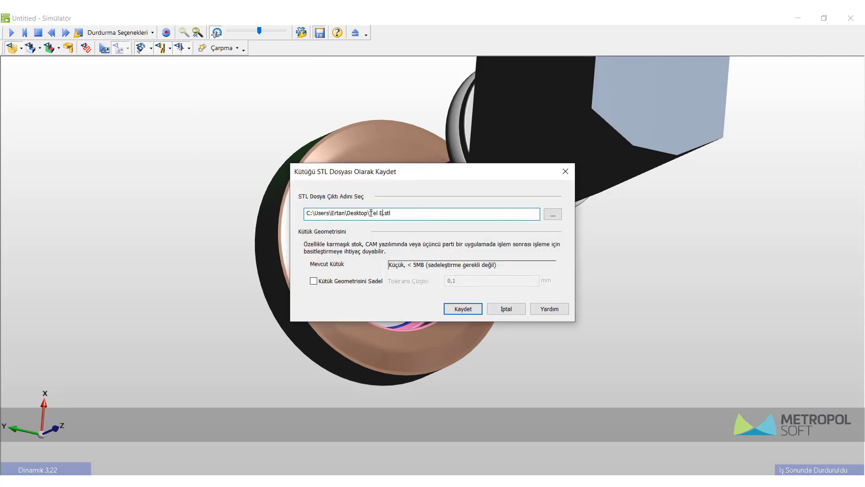
key("Return")
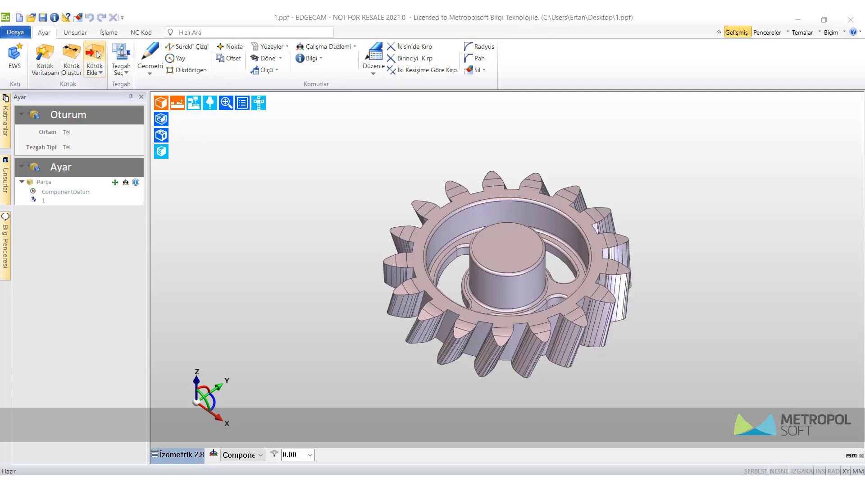
Load Tel Erozyon.stl as STL stock around the gear with default placement.
left_click(94, 54)
left_click(615, 283)
left_click(597, 304)
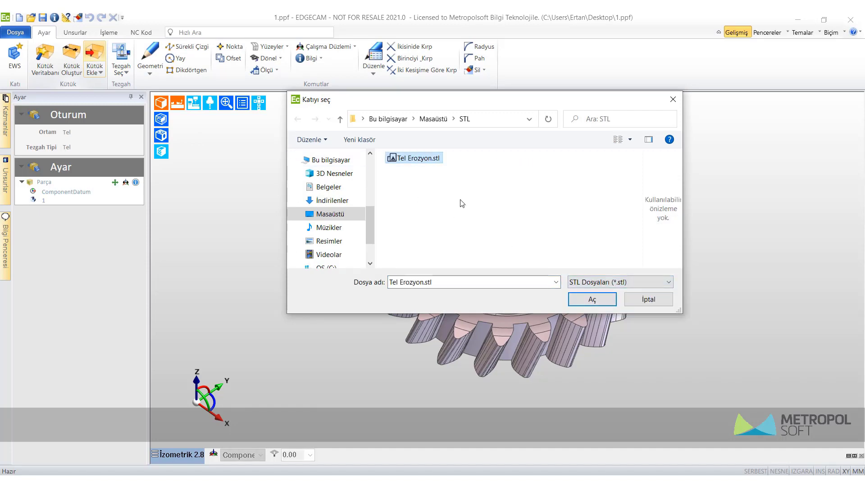
left_click(592, 299)
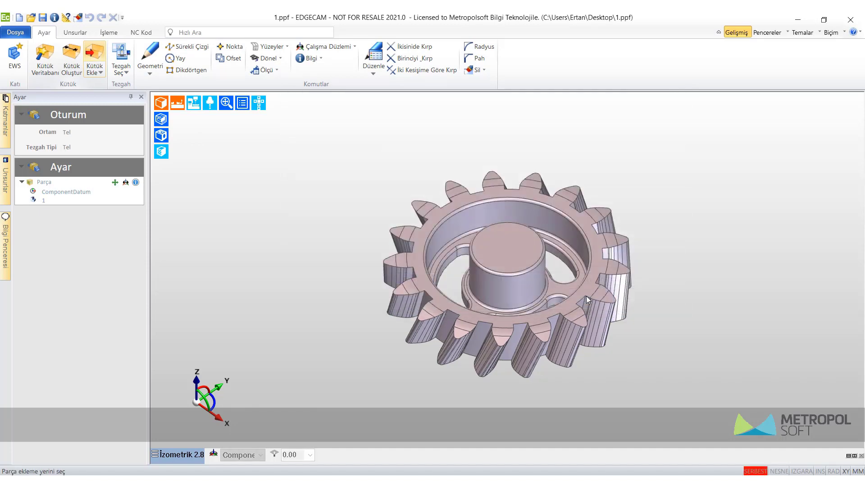
left_click(177, 125)
Return to isometric view, hide the translucent stock, and start a Tel Erozyon wire EDM job.
left_click_drag(355, 184, 636, 239)
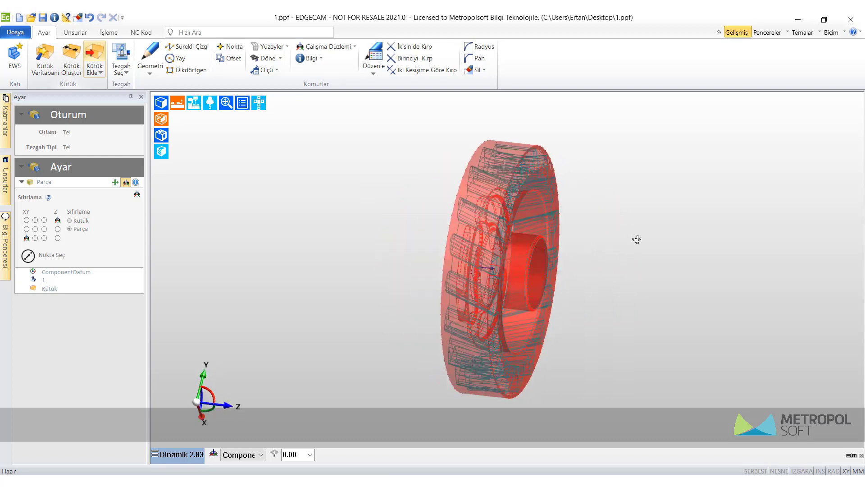
left_click(160, 119)
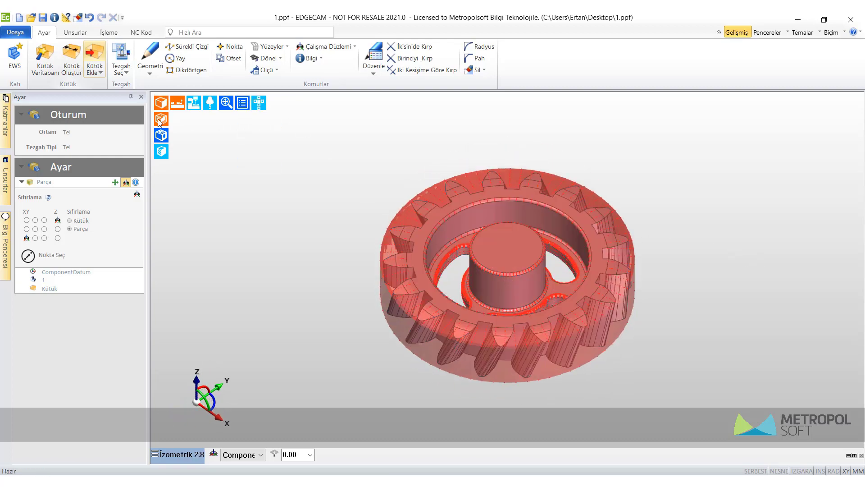
left_click(160, 120)
left_click(126, 53)
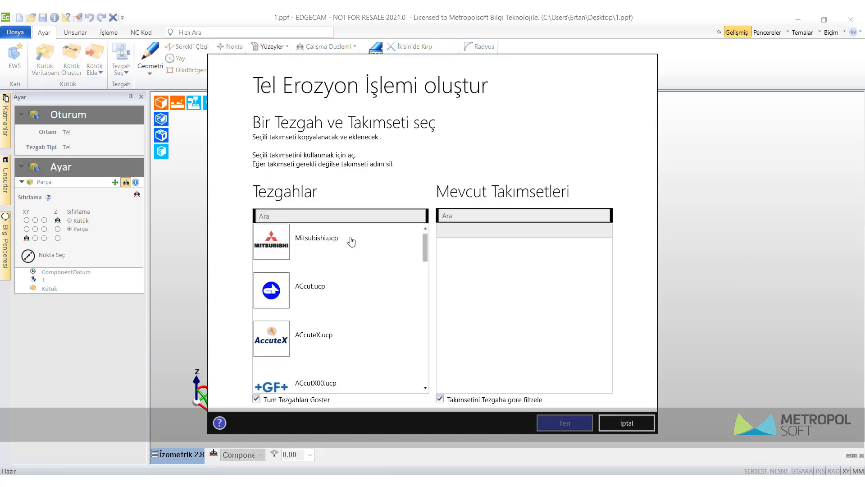
Create a Sodick.ucp wire EDM job with Steel material and 0.25mm Brass wire.
scroll(351, 240, "down", 3)
scroll(351, 239, "down", 3)
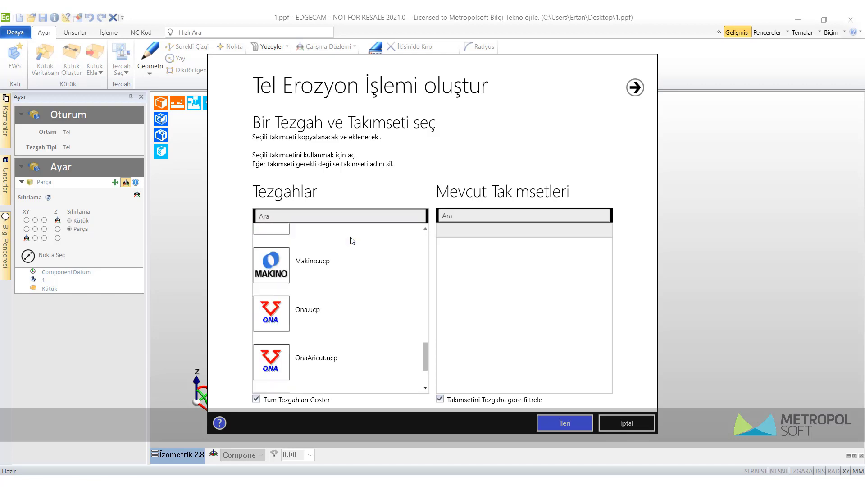
left_click(402, 380)
left_click(547, 420)
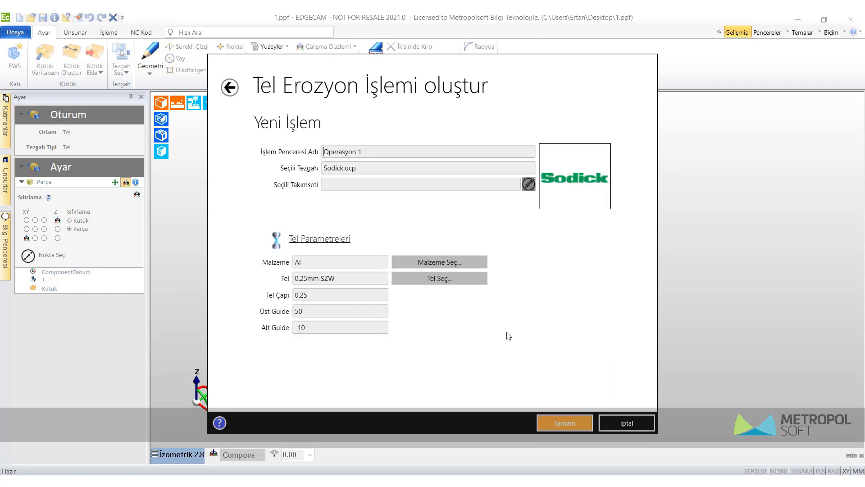
left_click(447, 266)
key("Return")
left_click(435, 277)
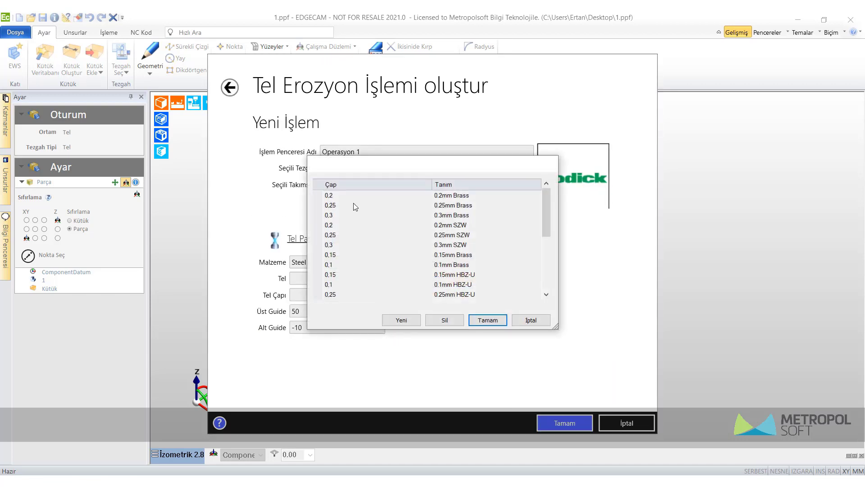
left_click(353, 206)
left_click(487, 319)
left_click(560, 421)
Create a Tel Profil Unsuru wire-profile feature from the solid's start and end faces.
left_click(80, 36)
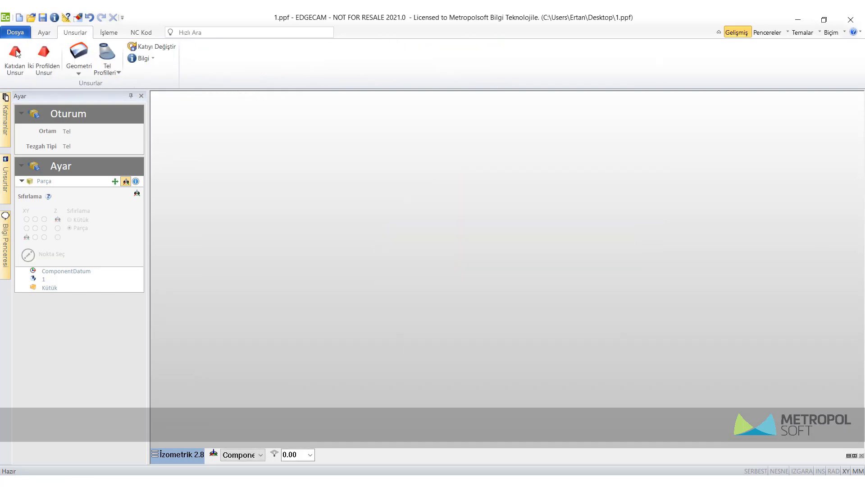
left_click(15, 51)
left_click(496, 316)
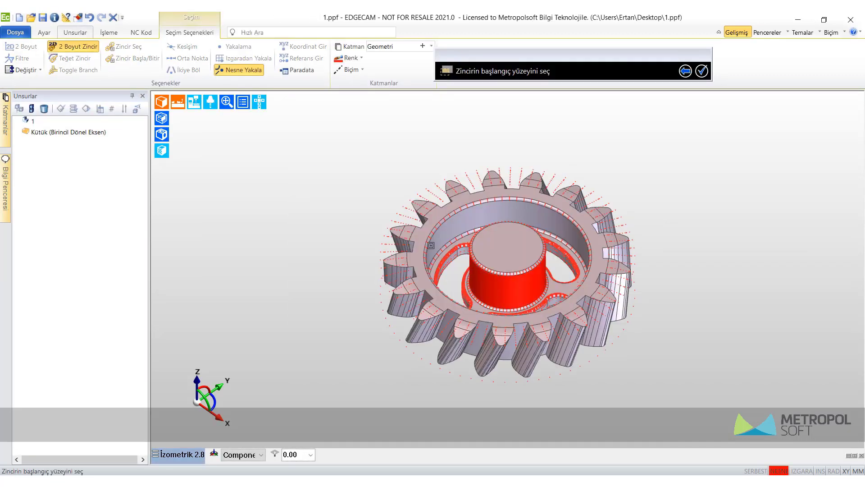
left_click(351, 58)
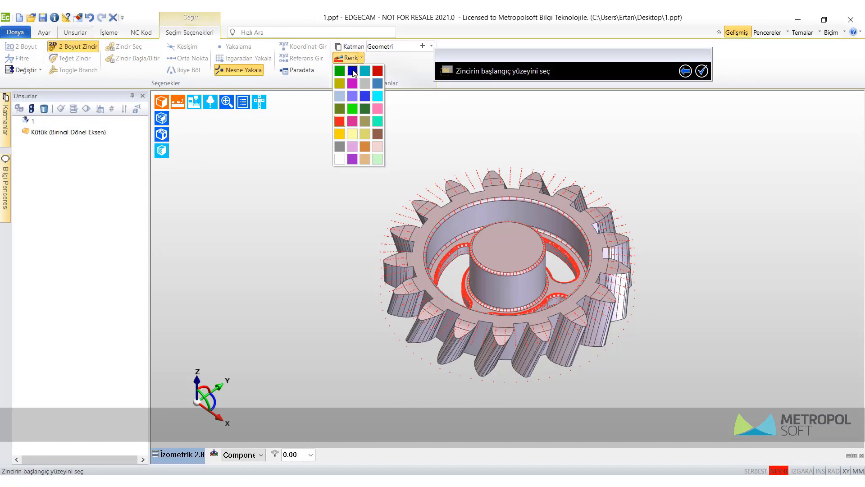
right_click(314, 318)
left_click(166, 138)
left_click_drag(411, 359, 441, 303)
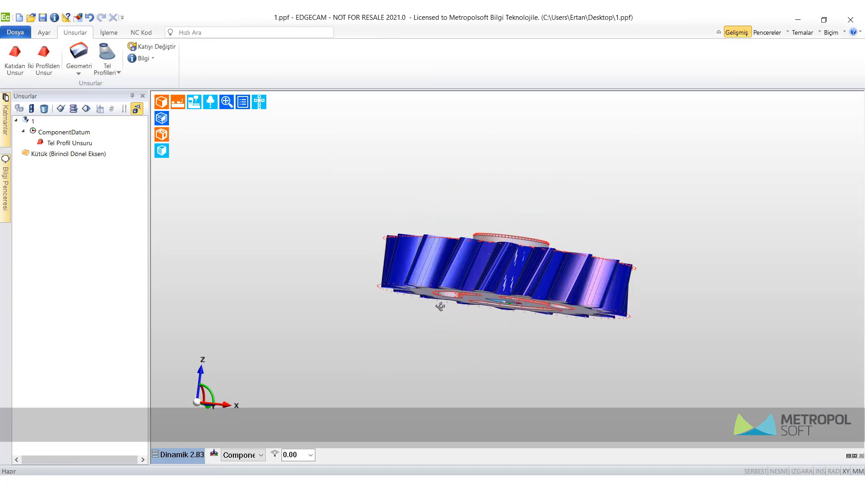
left_click(272, 118)
Configure an Akıllı Çevrim smart wire cycle using a 2-cut technology from the database.
left_click(109, 32)
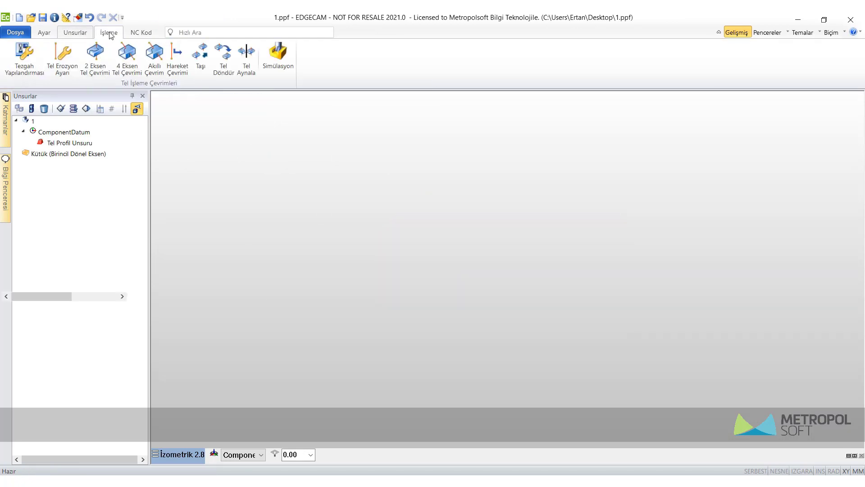
left_click(154, 54)
left_click(336, 131)
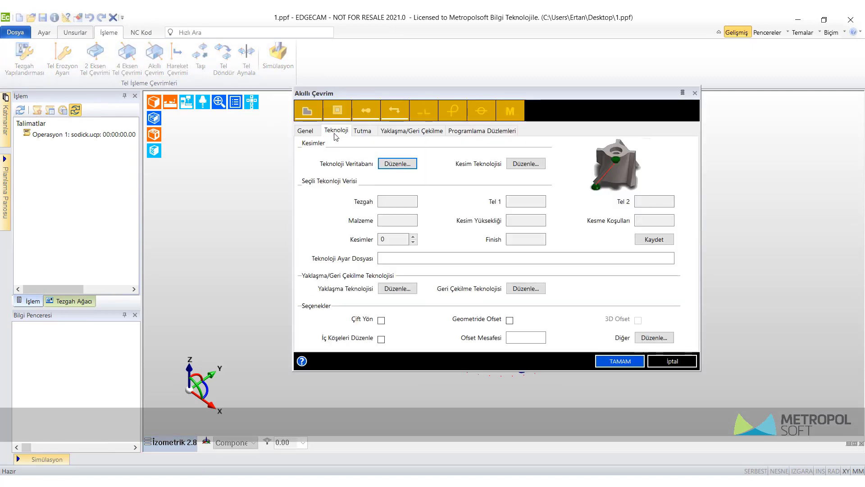
left_click(391, 165)
left_click(409, 329)
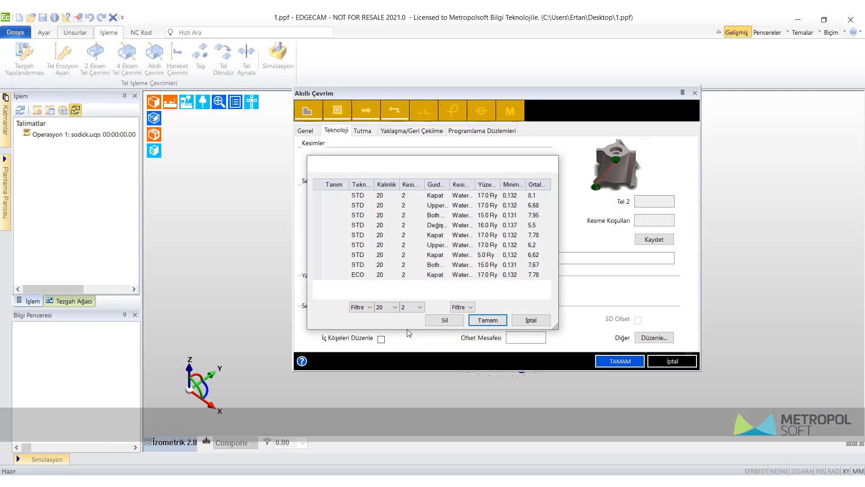
left_click(488, 319)
left_click(620, 361)
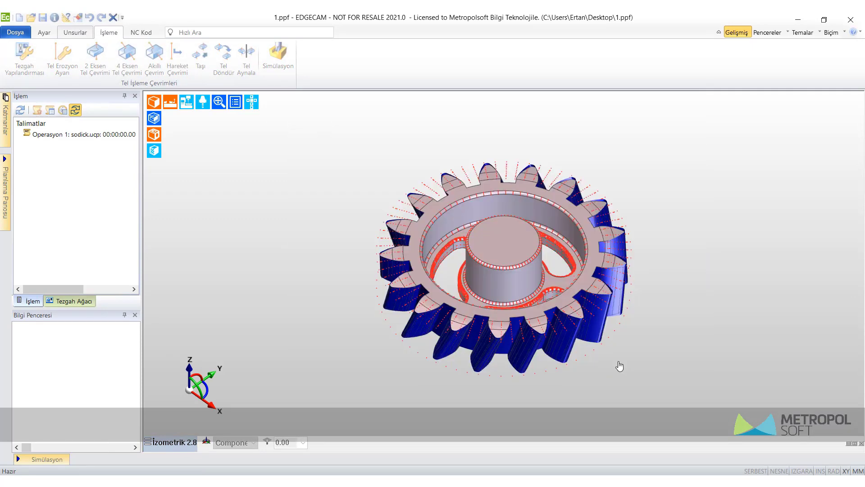
left_click(562, 400)
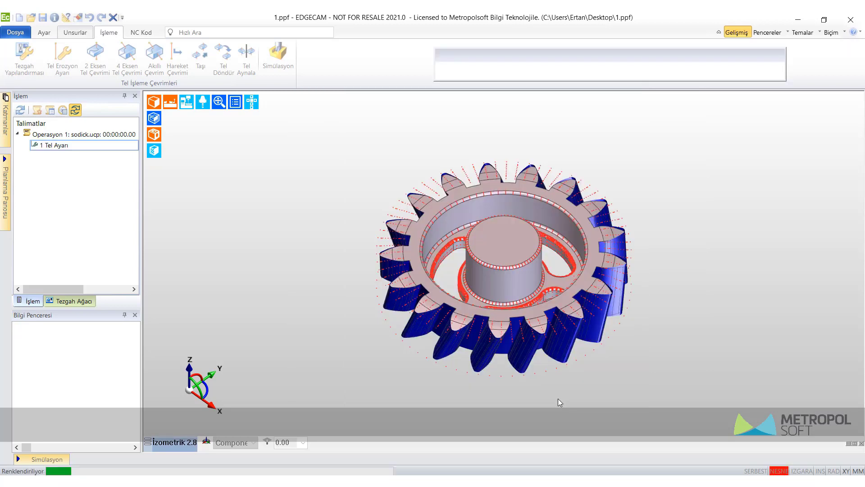
Pick the wire start hole to generate the toolpath and open it in the Simulator.
left_click(395, 362)
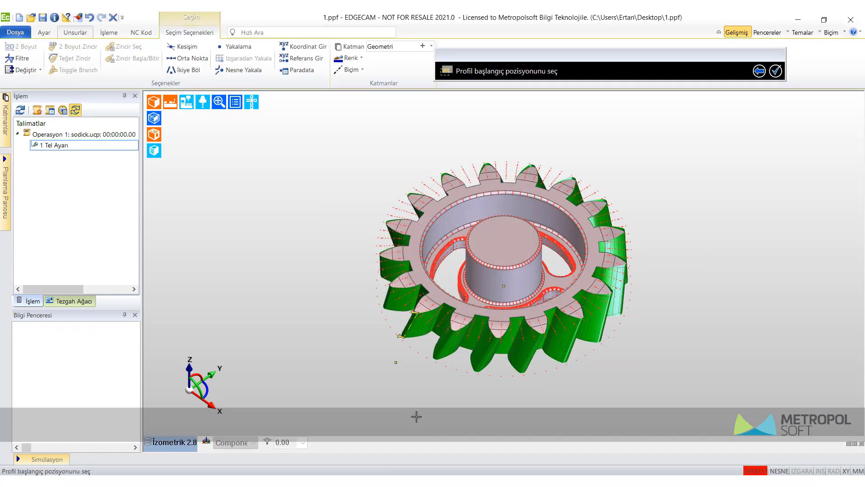
right_click(416, 416)
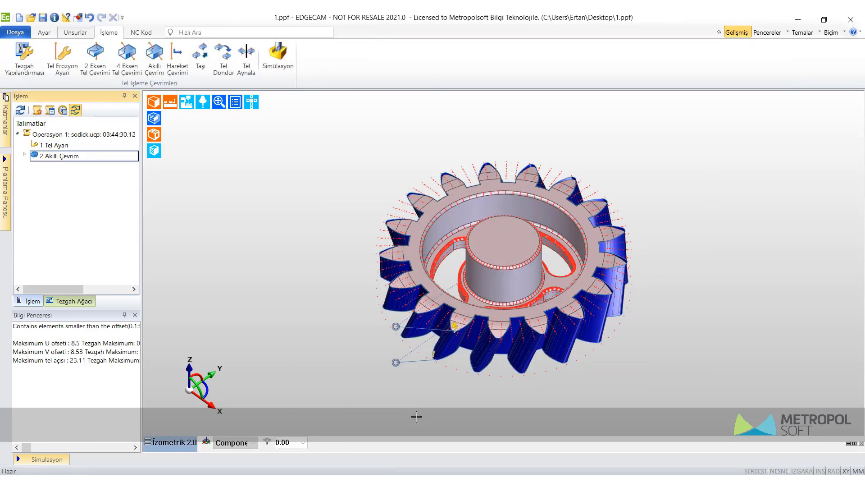
left_click(285, 62)
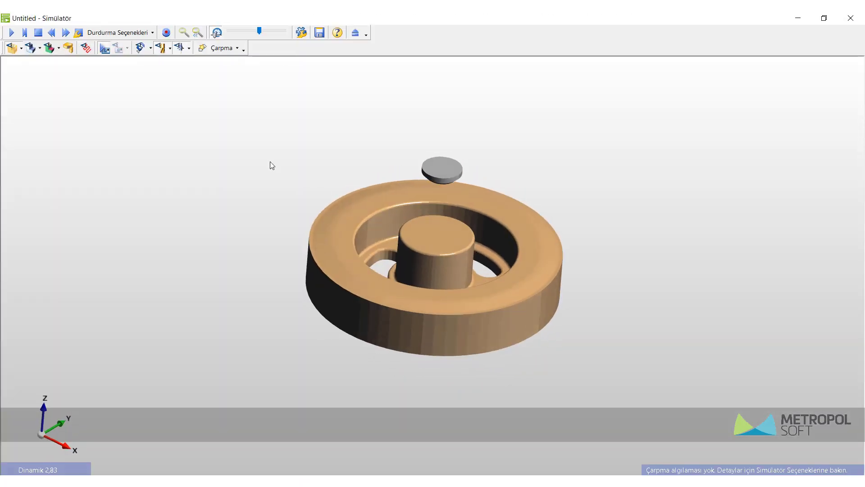
Play the wire cut, dismiss the Ayrım Testi results, and check the gear in top and oblique views.
left_click(12, 33)
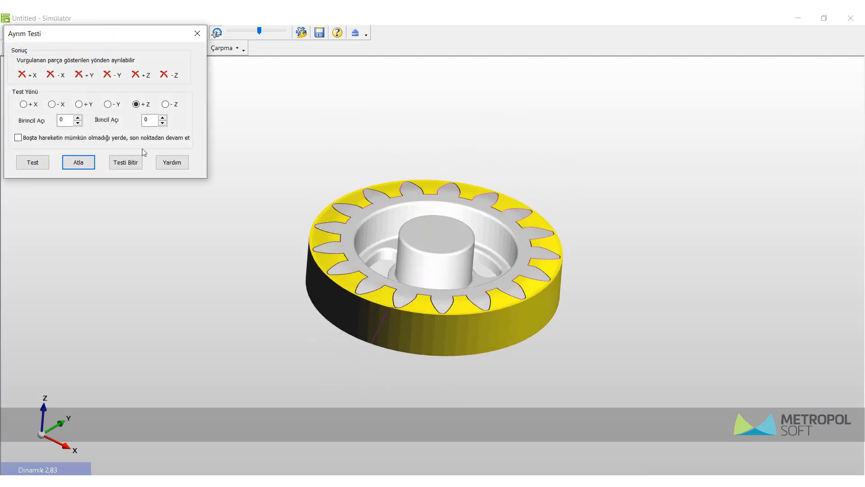
left_click(134, 158)
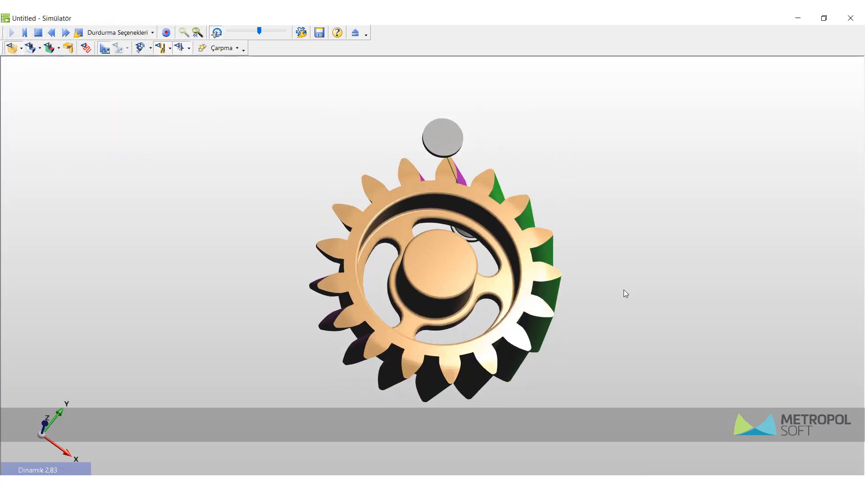
middle_click_drag(624, 289, 436, 247)
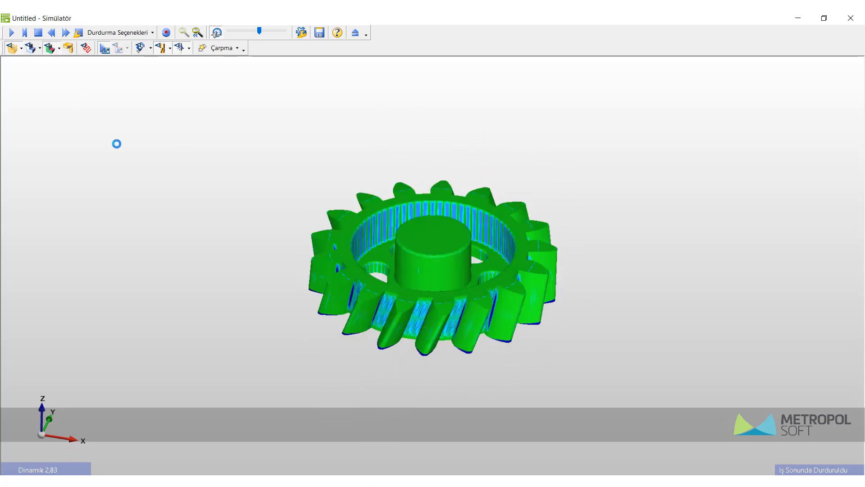
left_click(56, 52)
left_click(30, 48)
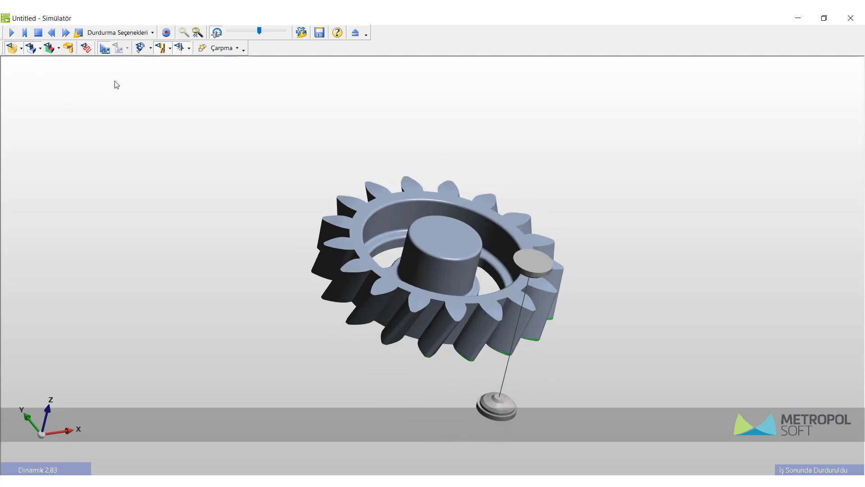
left_click(32, 51)
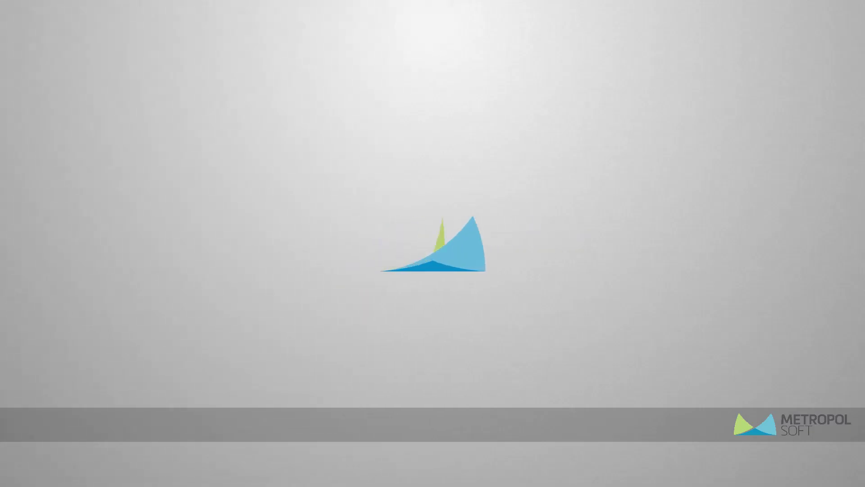